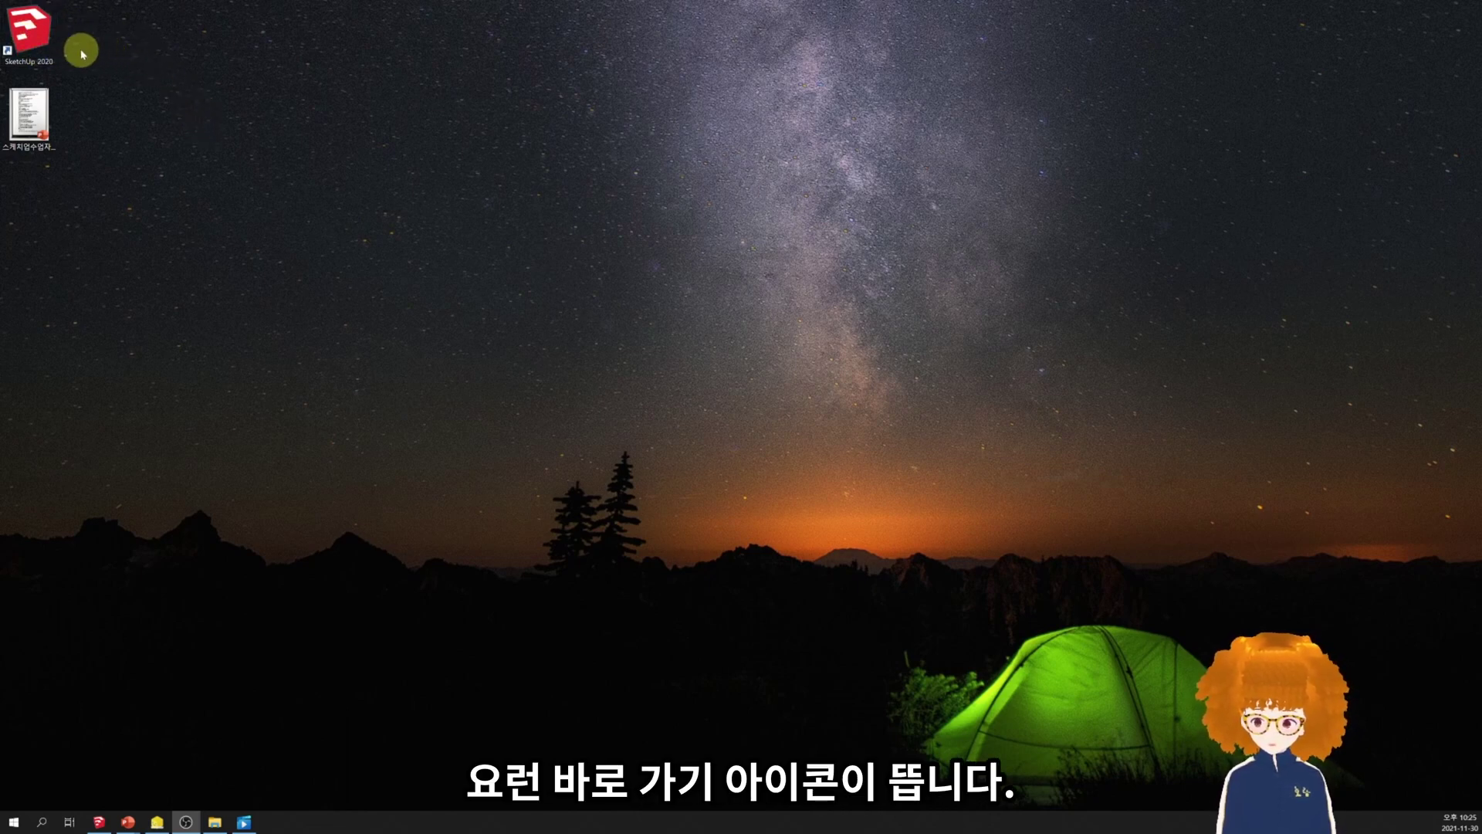
- Launch SketchUp 2020, reposition its welcome window and enlarge it to show more of the recent files
click(42, 44)
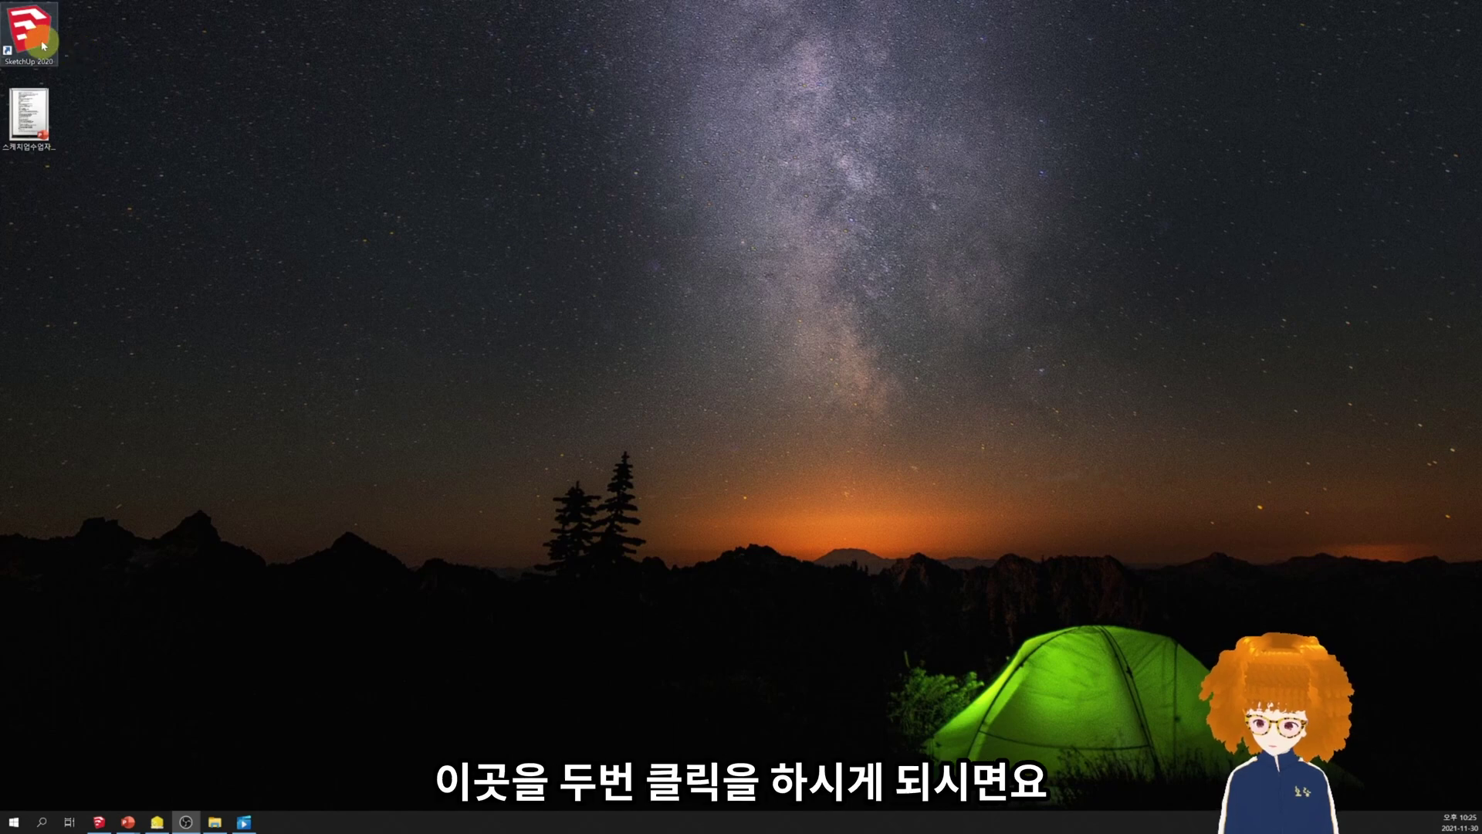
double_click(43, 44)
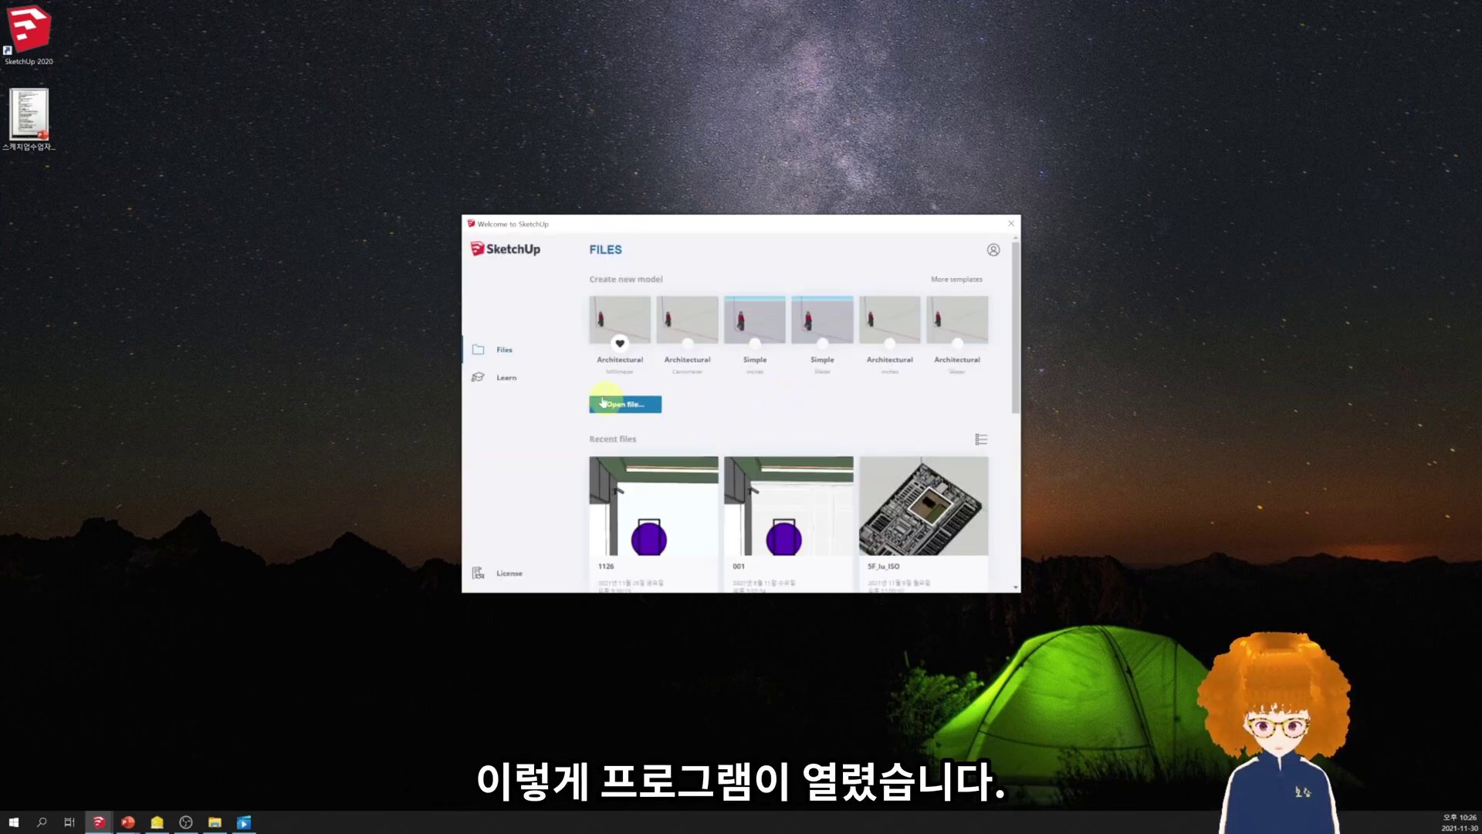
drag(689, 215, 588, 139)
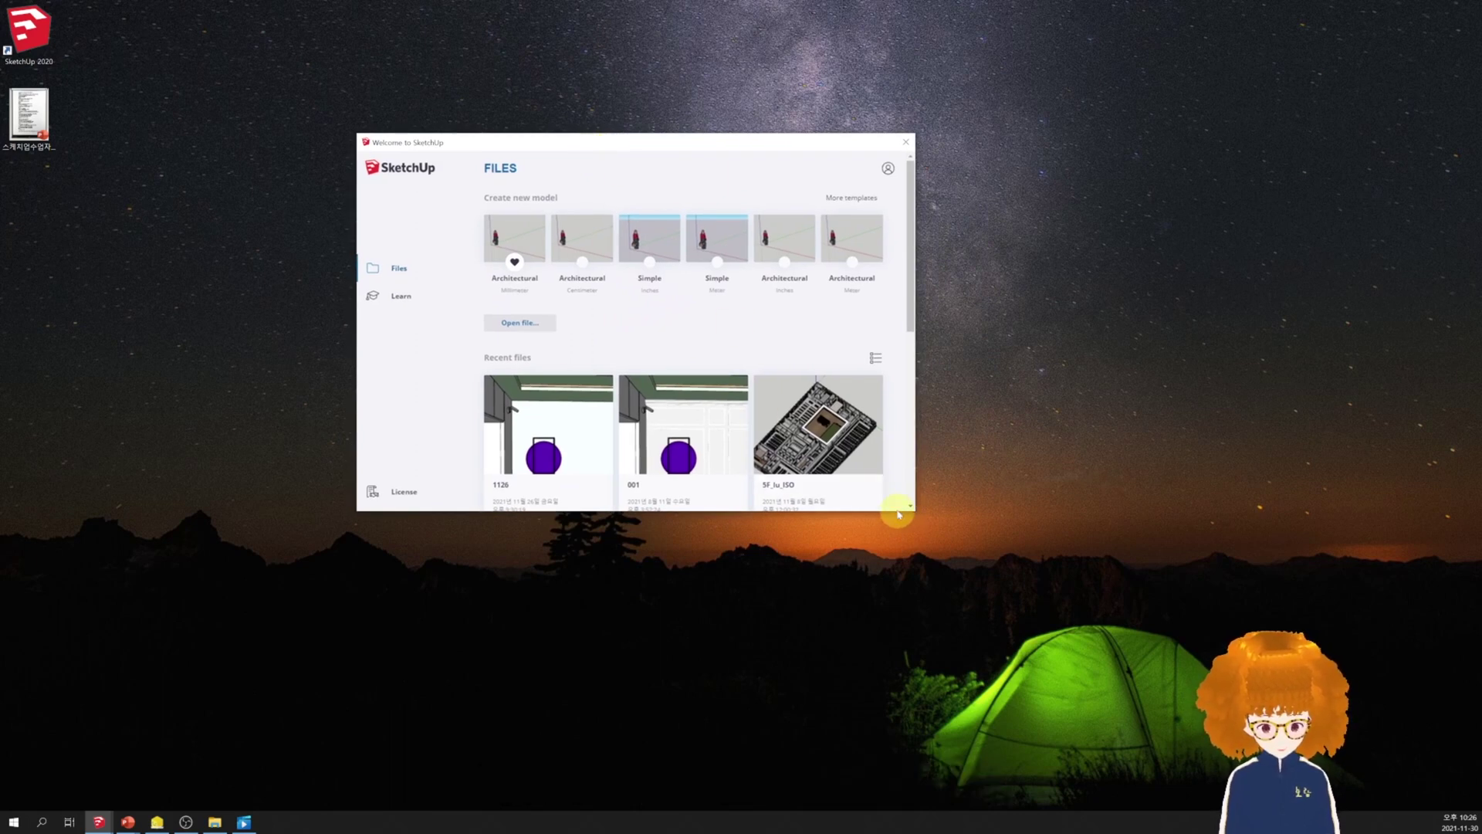
drag(897, 510, 910, 728)
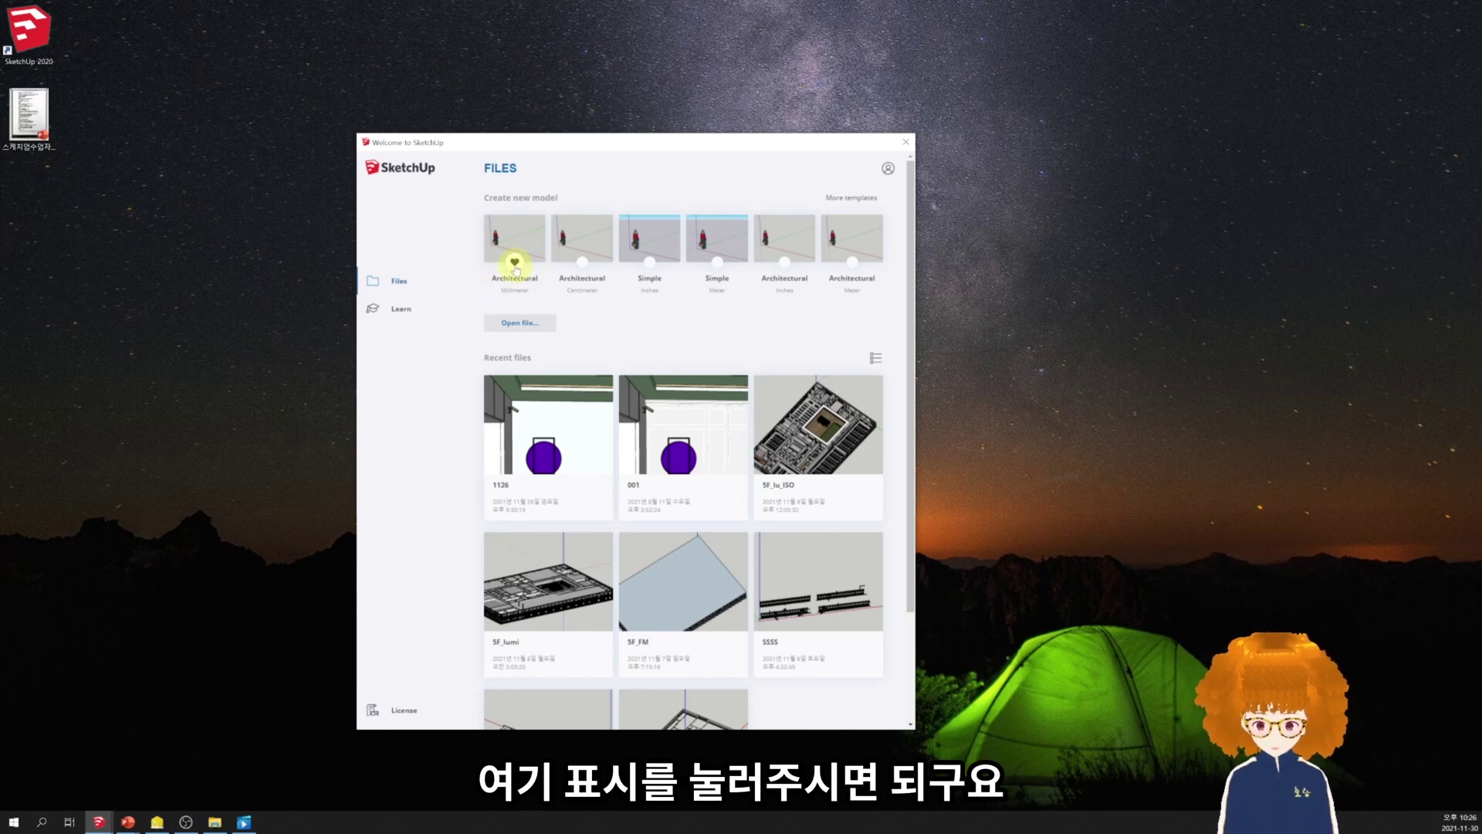
- View the file browser for existing models from the welcome window, close it, and look over the recent files
click(525, 324)
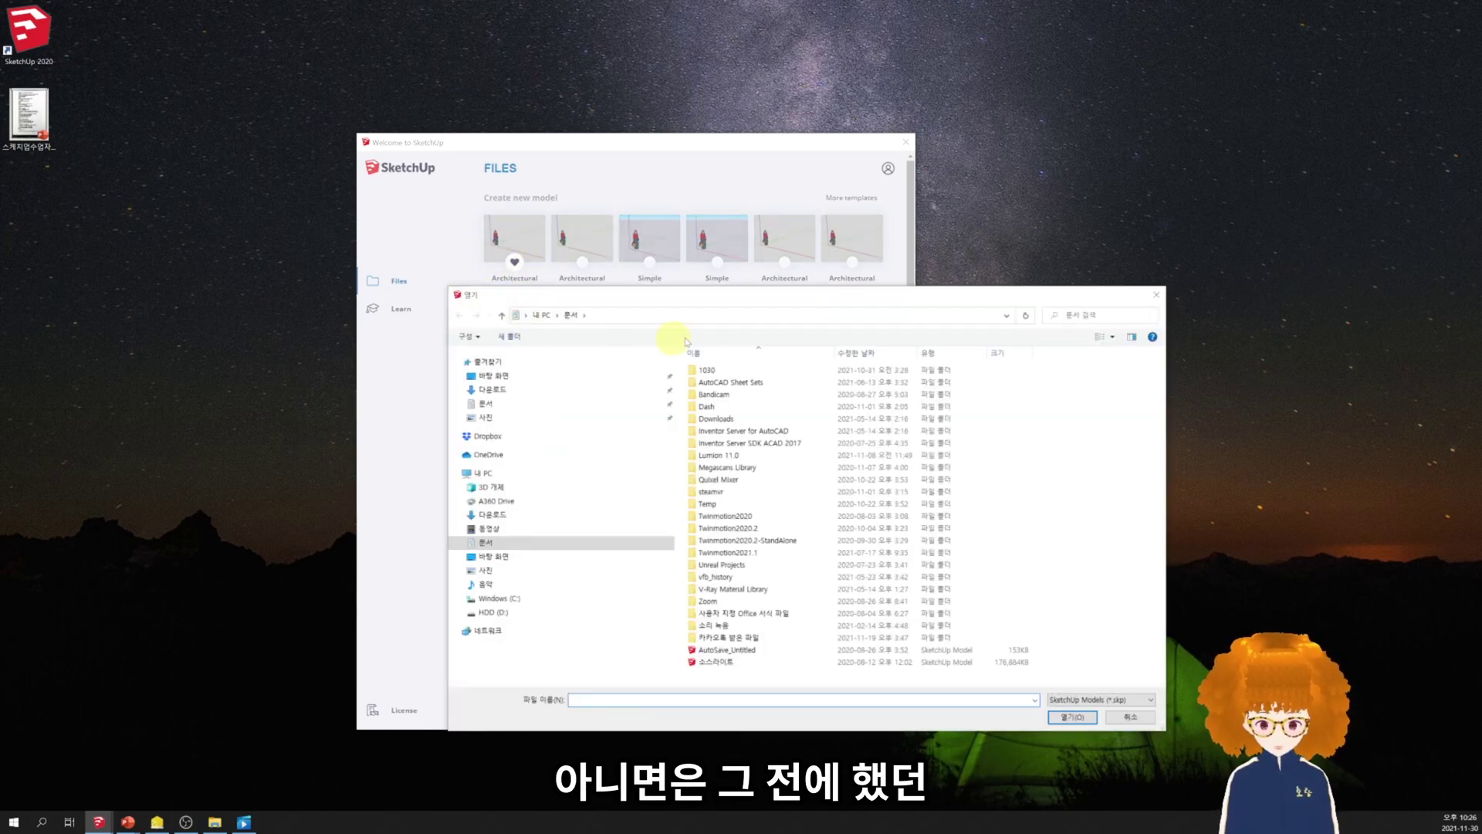
click(1158, 296)
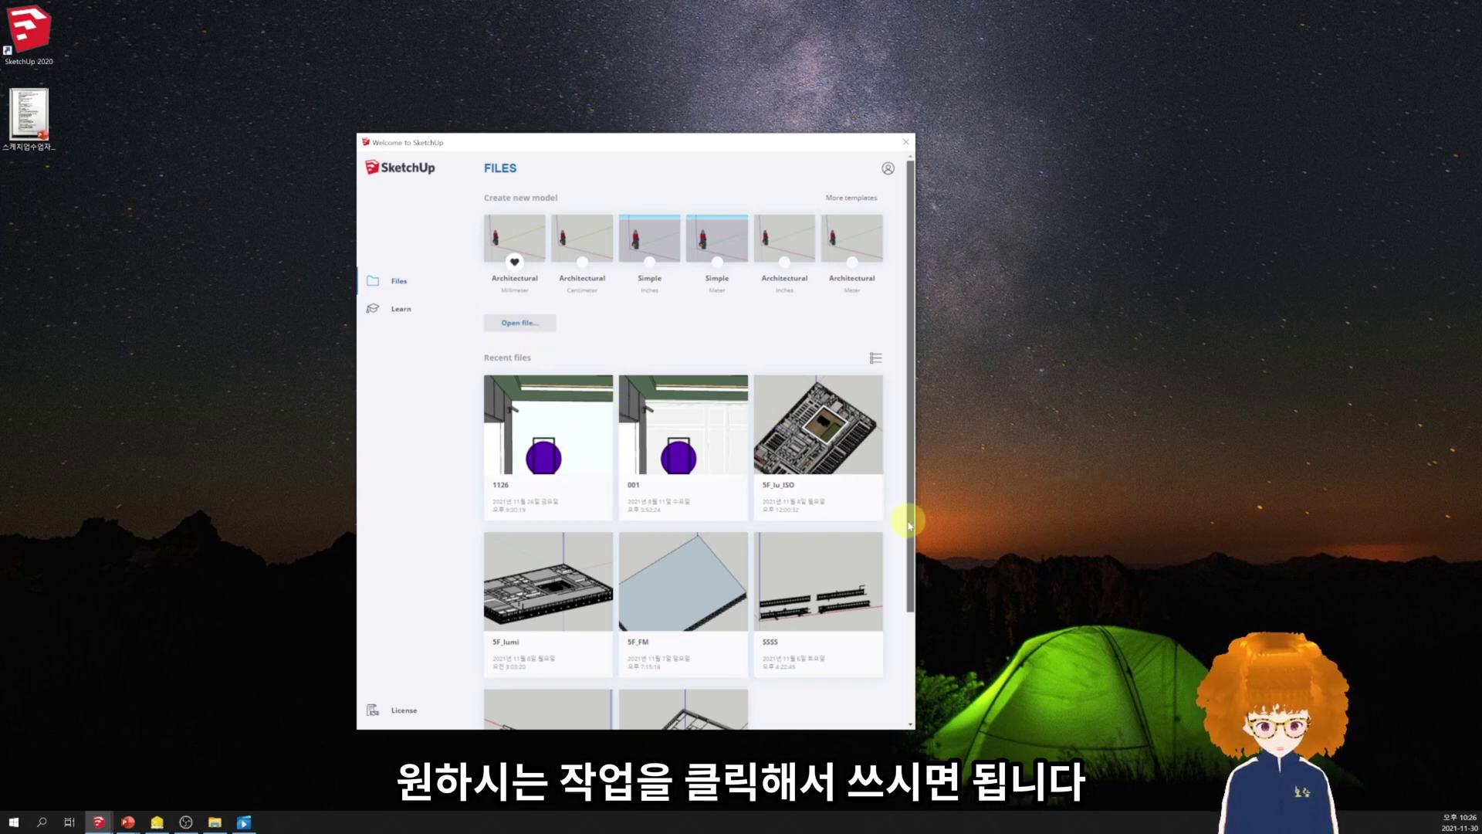
mouse_move(909, 525)
mouse_down()
mouse_move(909, 646)
mouse_move(907, 499)
mouse_up()
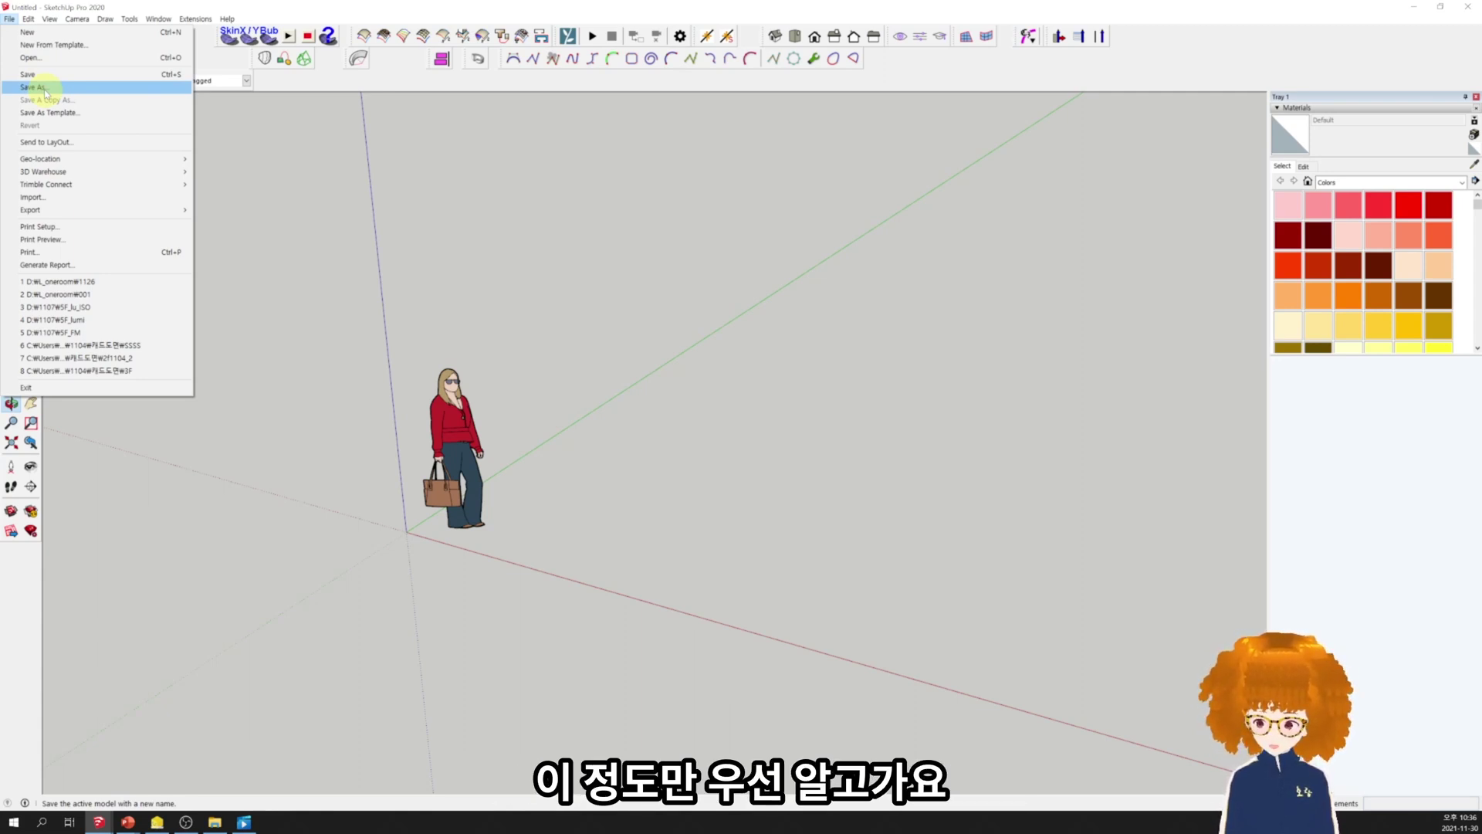
- Bring up the dialog for opening an existing model and close it without choosing a file
click(31, 58)
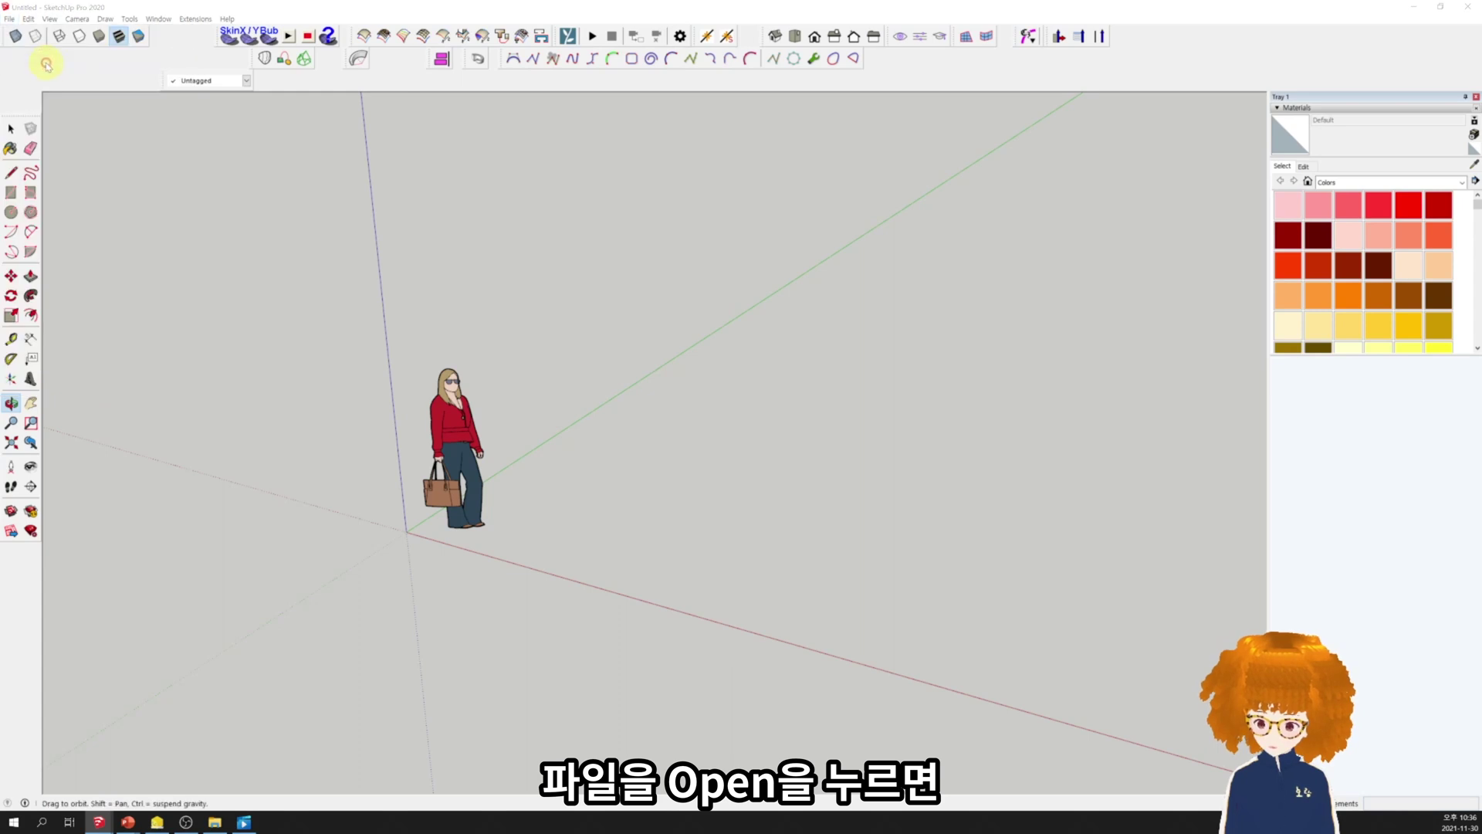
drag(932, 275, 872, 274)
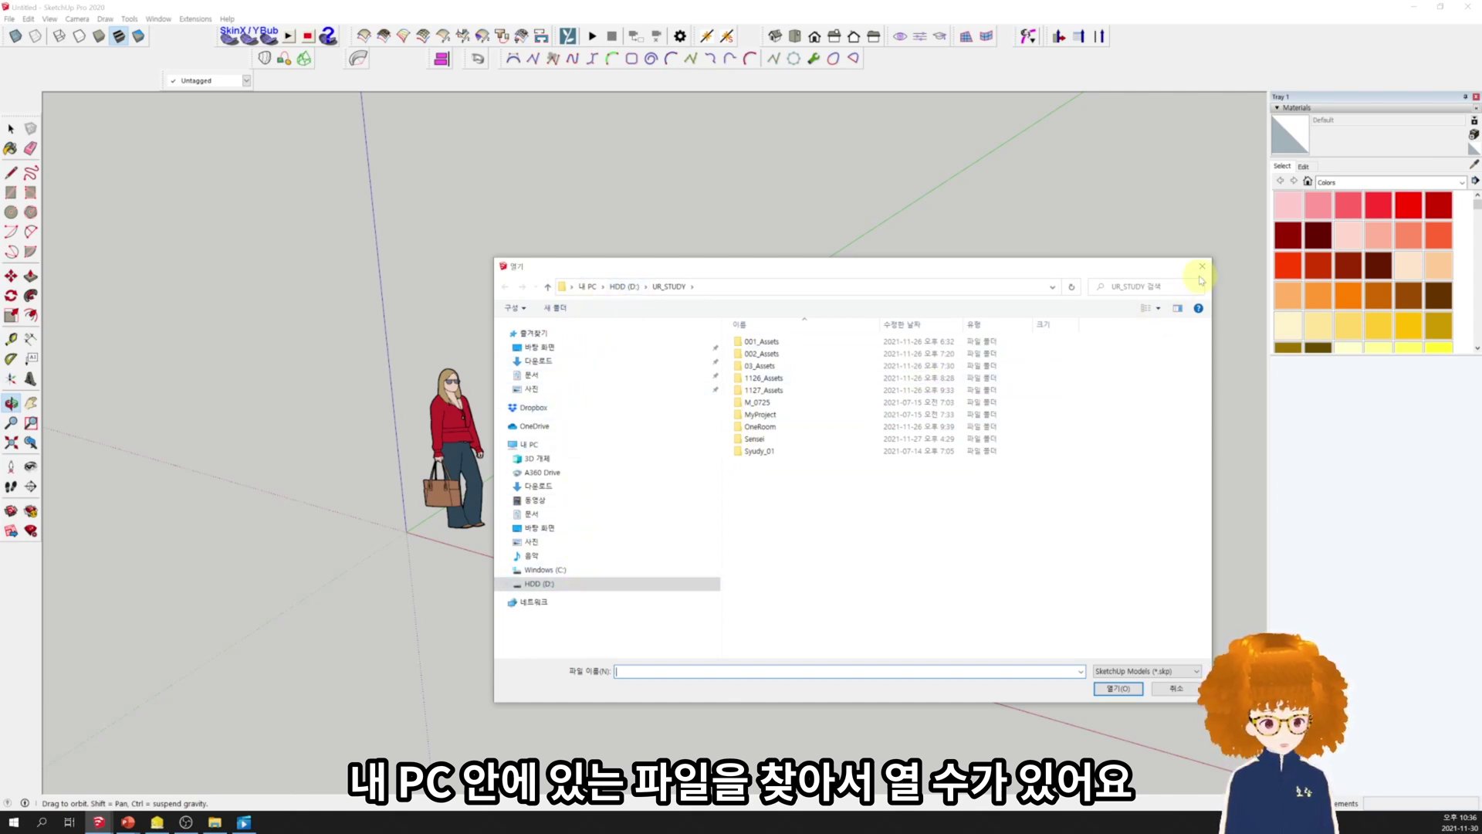
click(1201, 265)
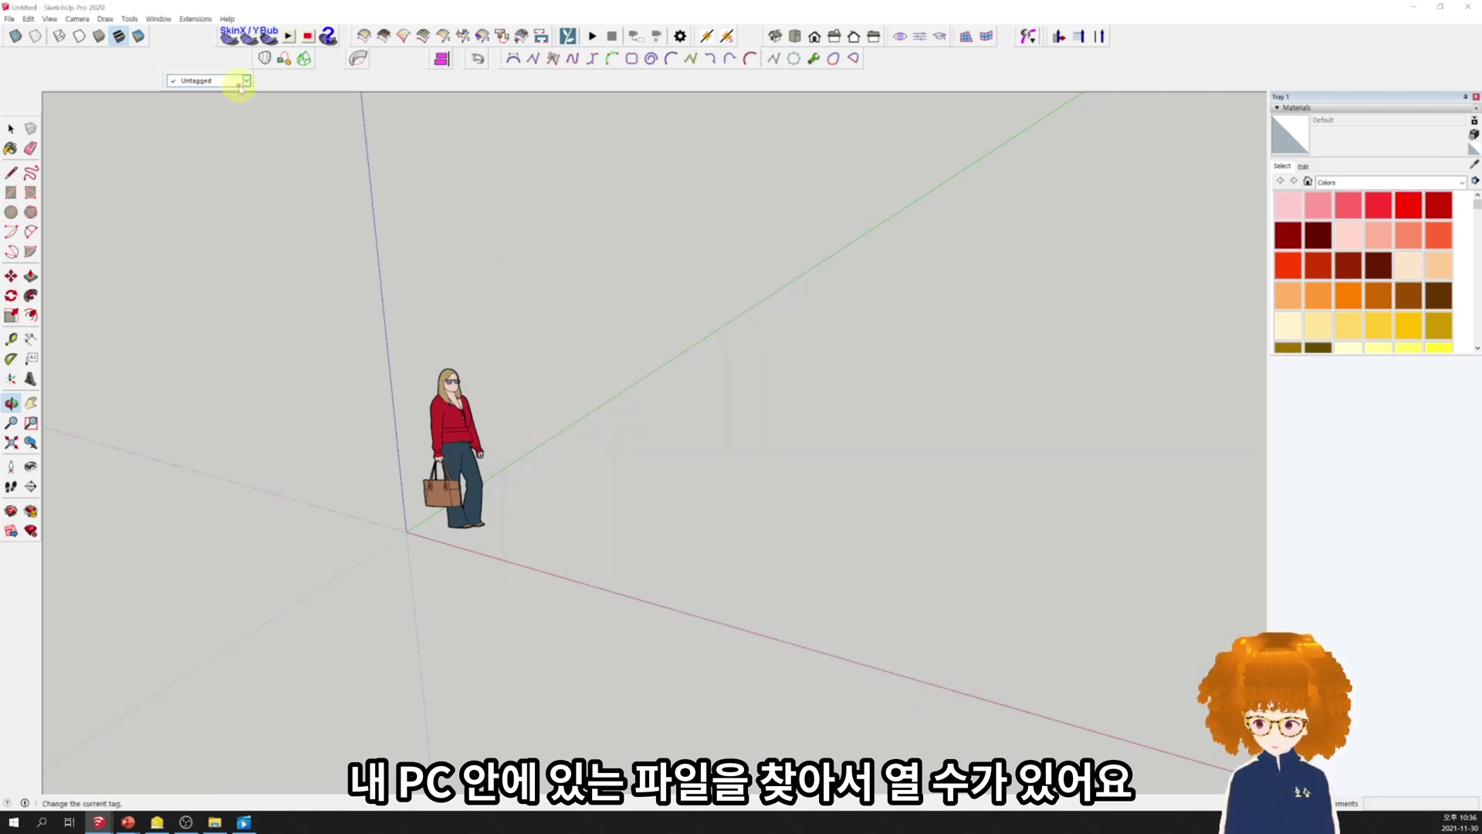
- Start saving the untitled model in the SketchUp Version 2016 (*.skp) format and cancel the save
click(10, 18)
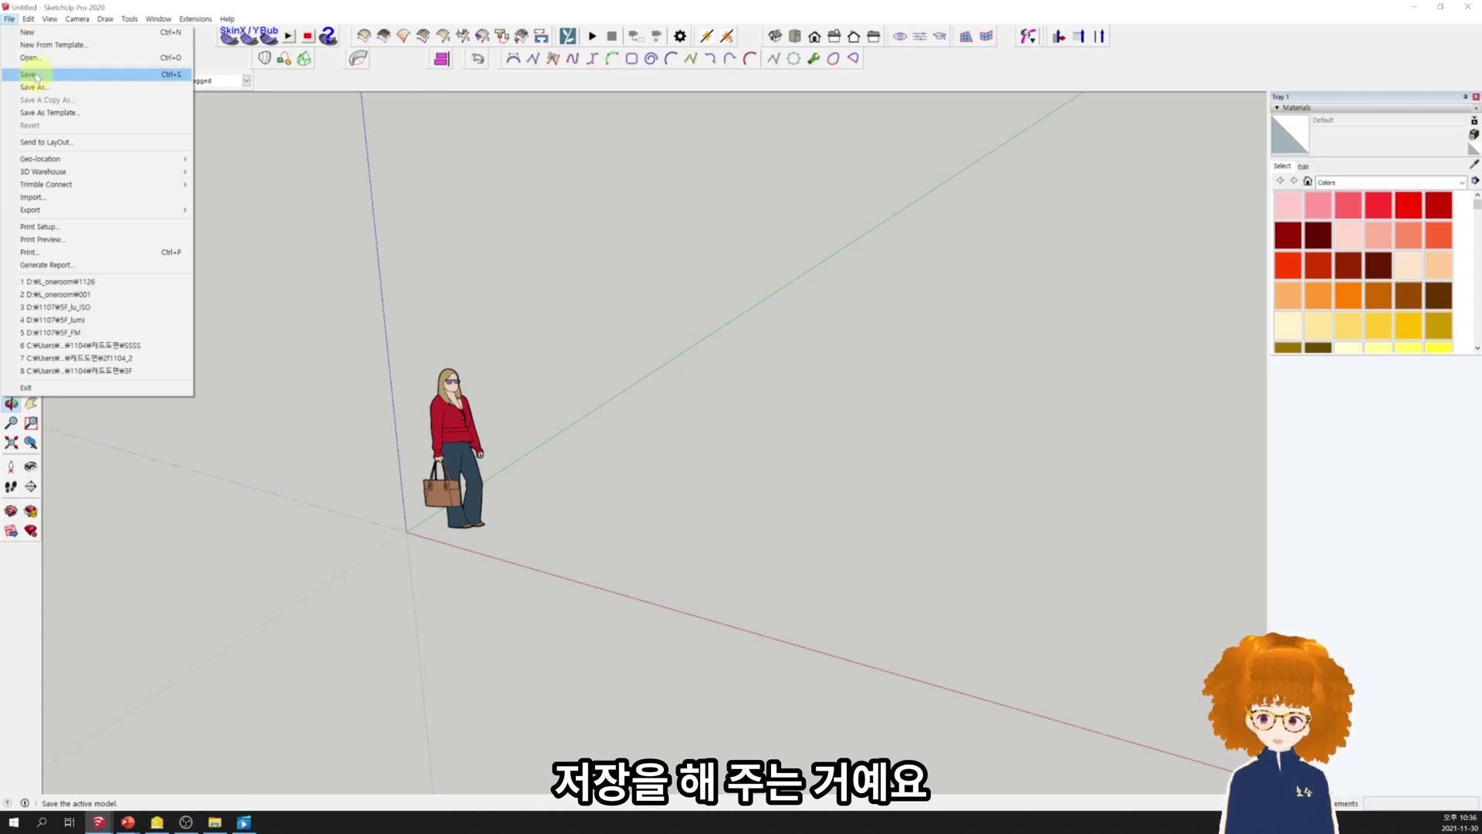
click(36, 76)
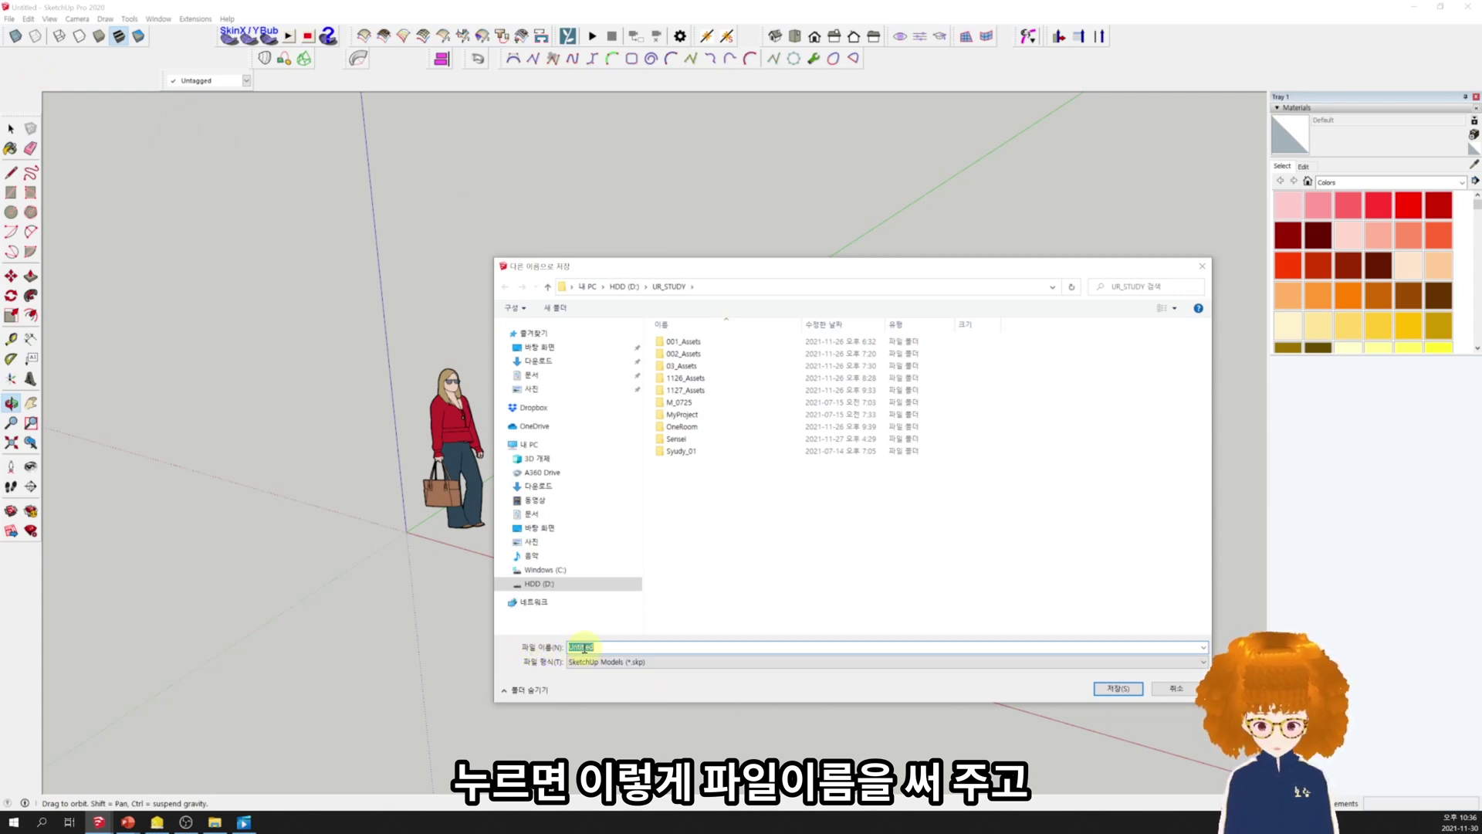
click(1189, 666)
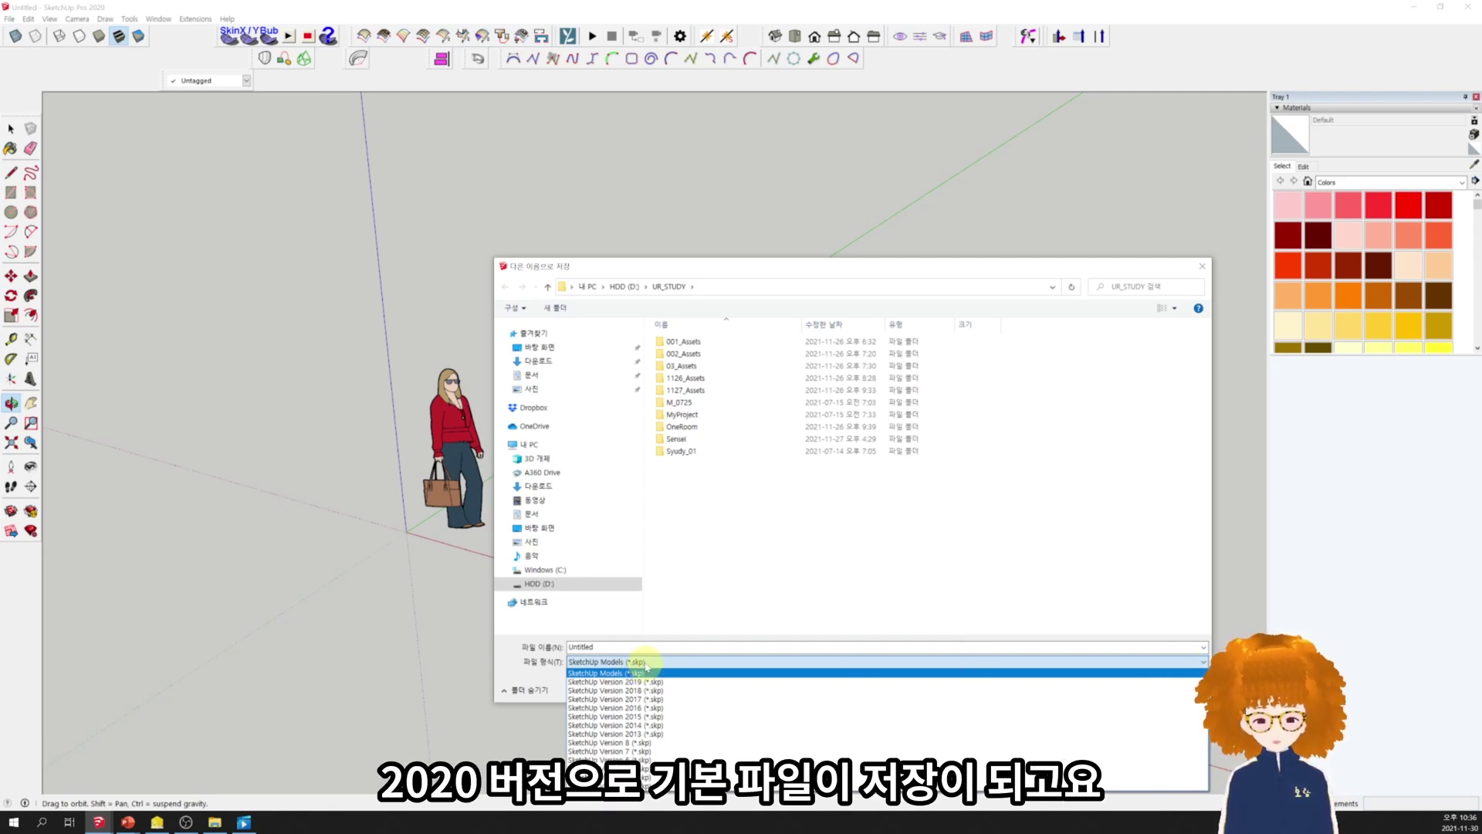
click(657, 708)
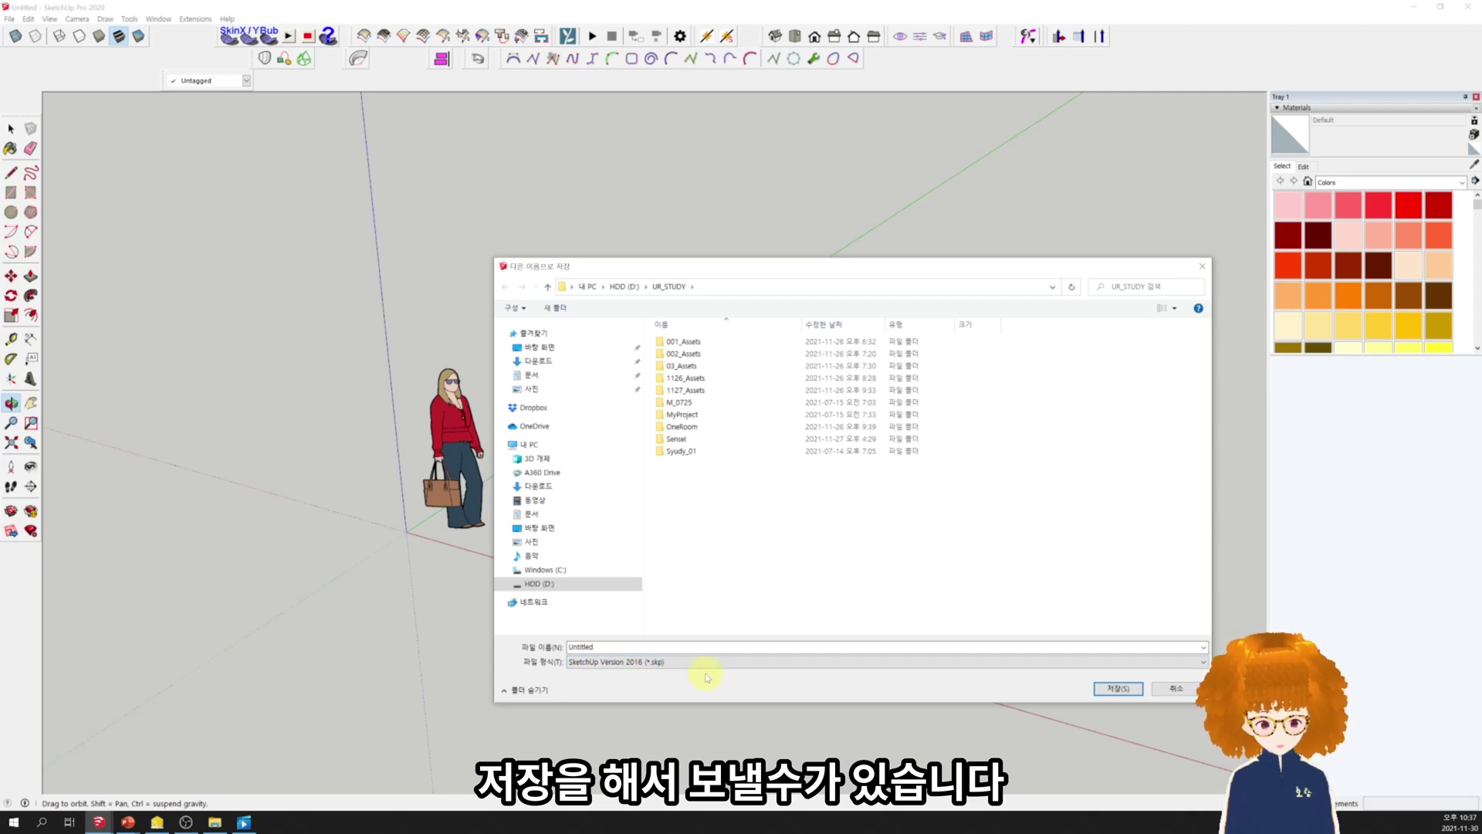
click(1175, 689)
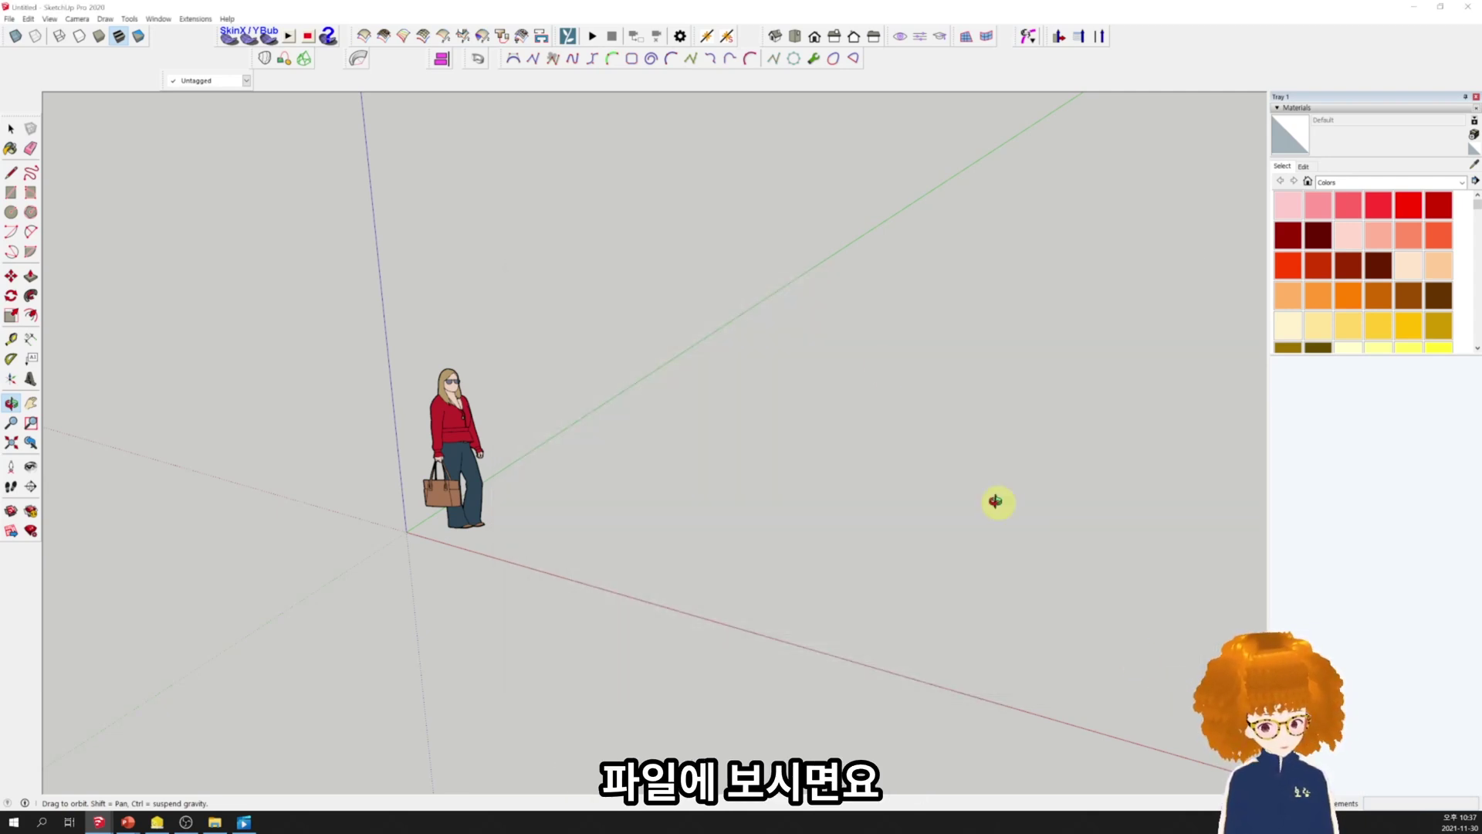
- View the Open dialog again, dismiss it, and look over the available editing commands
click(9, 18)
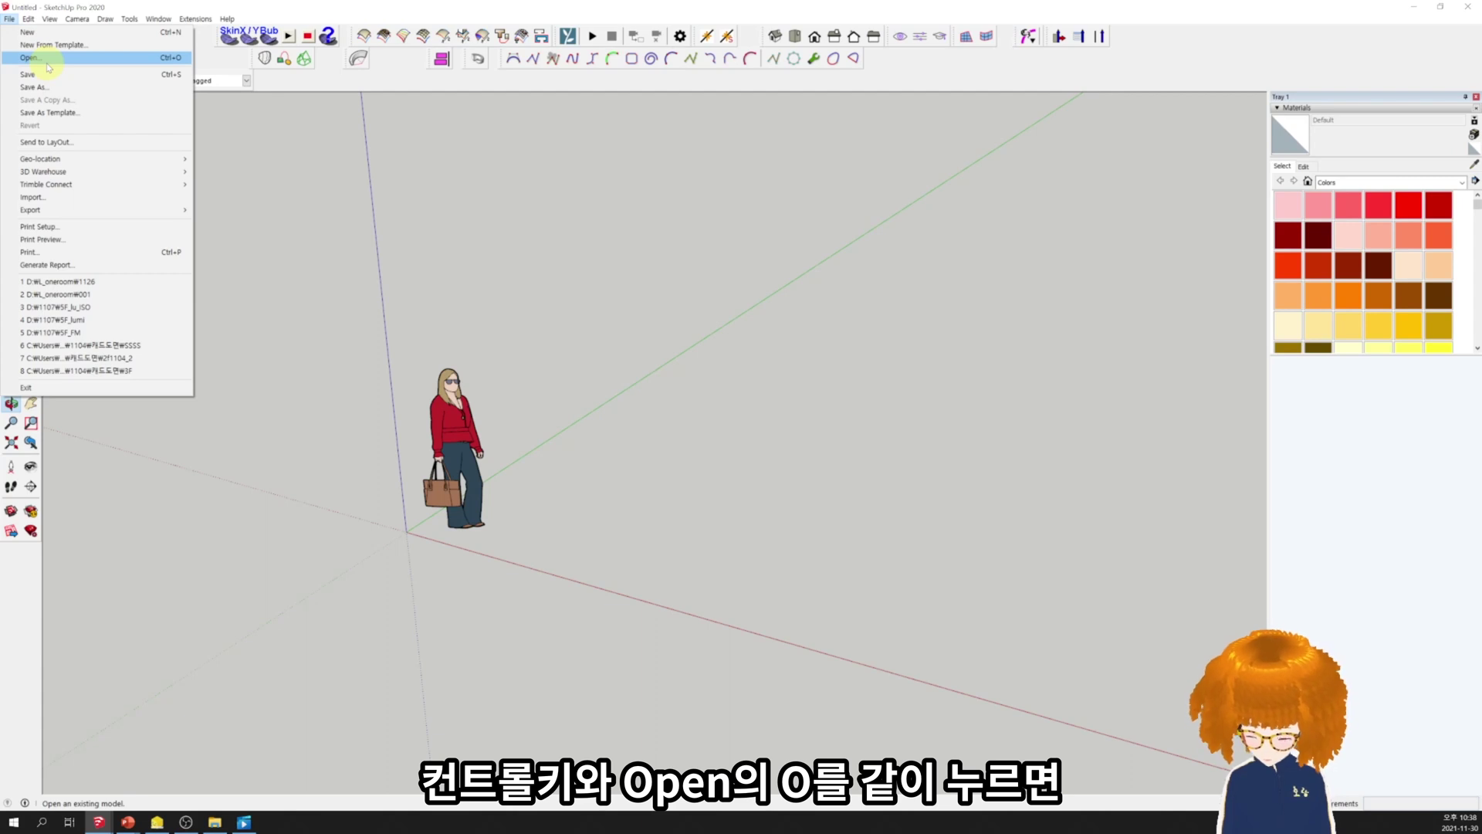
click(48, 61)
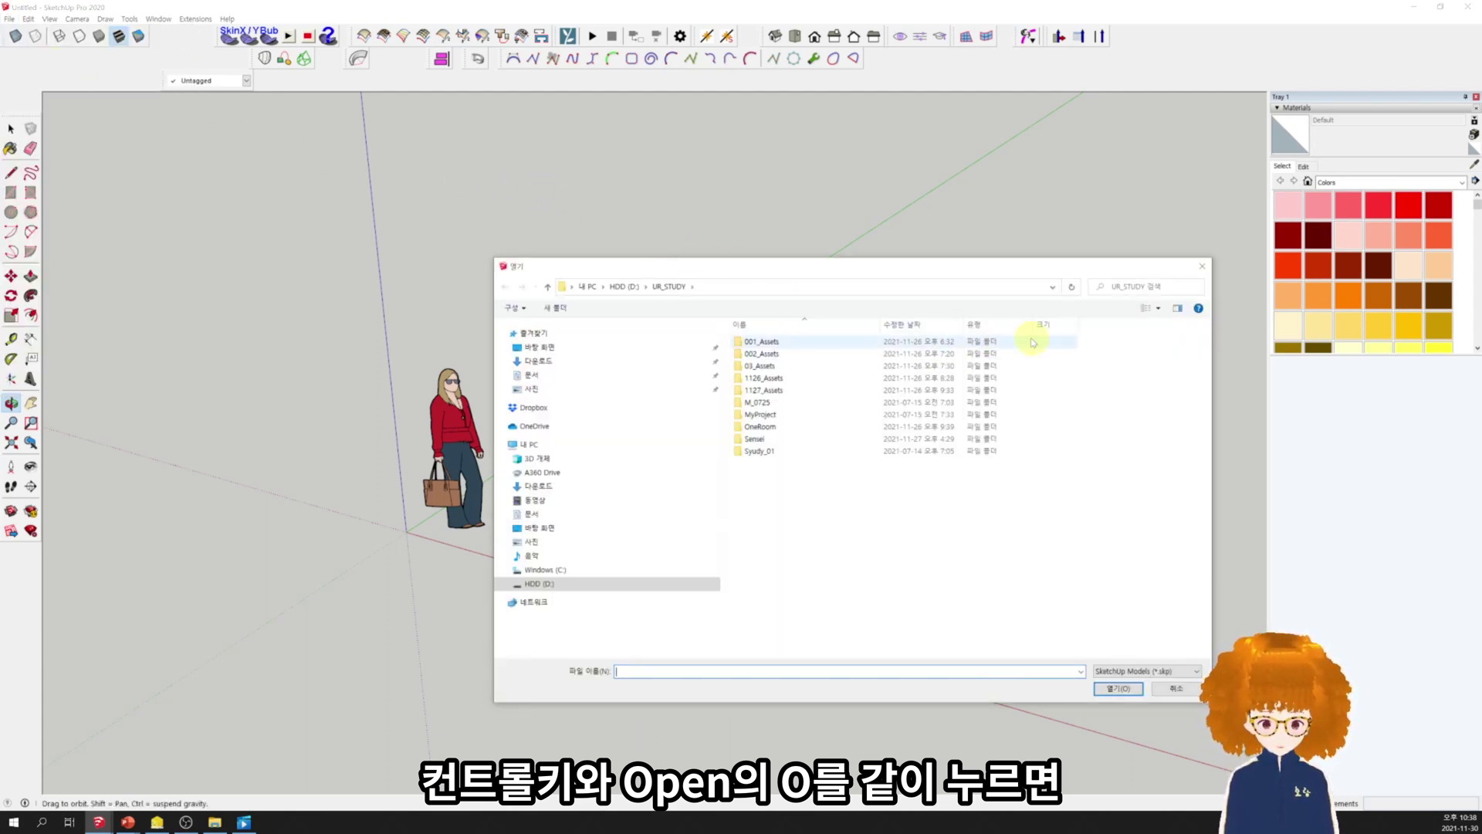
click(1203, 266)
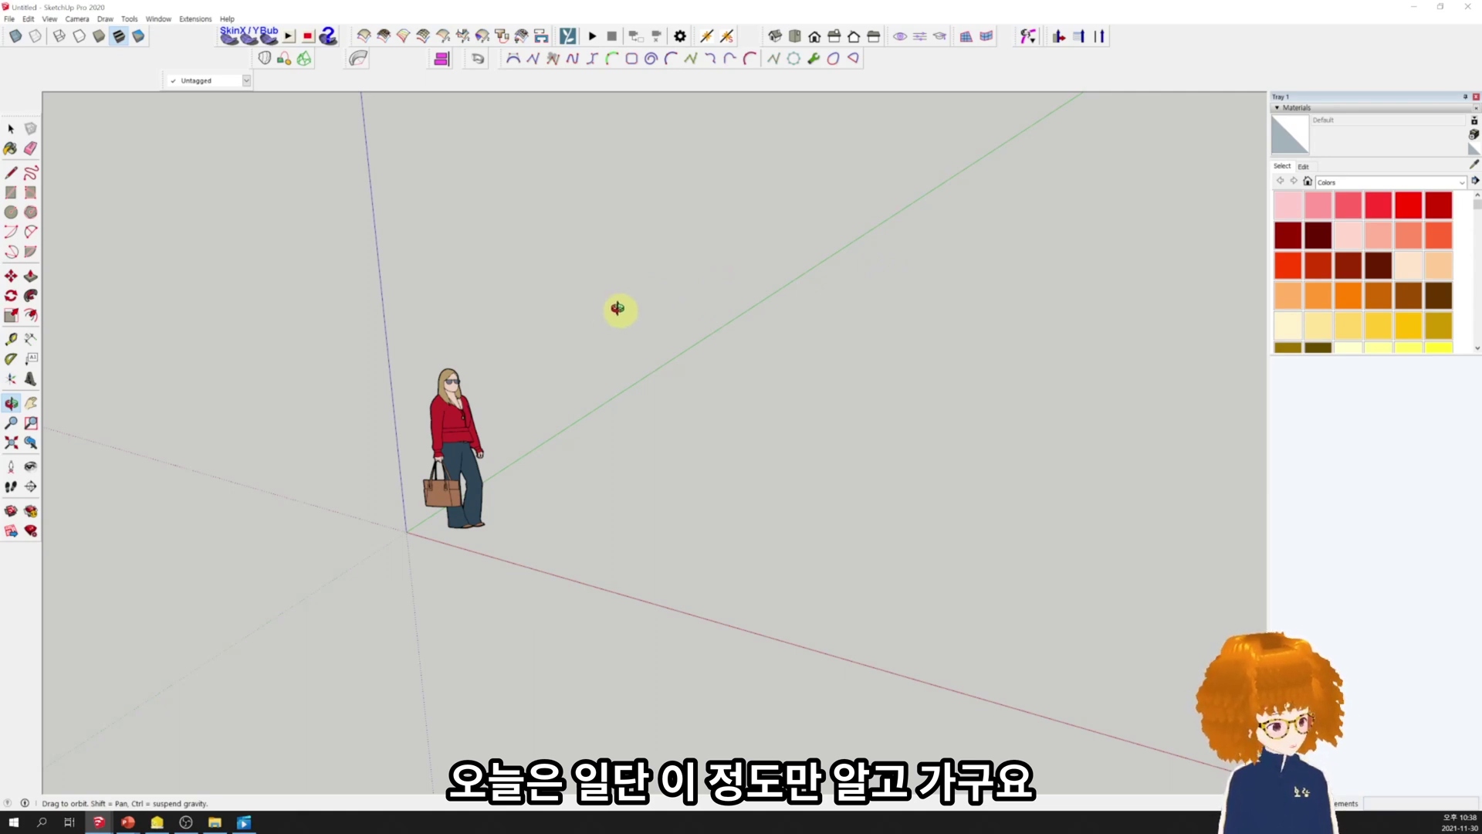
click(28, 19)
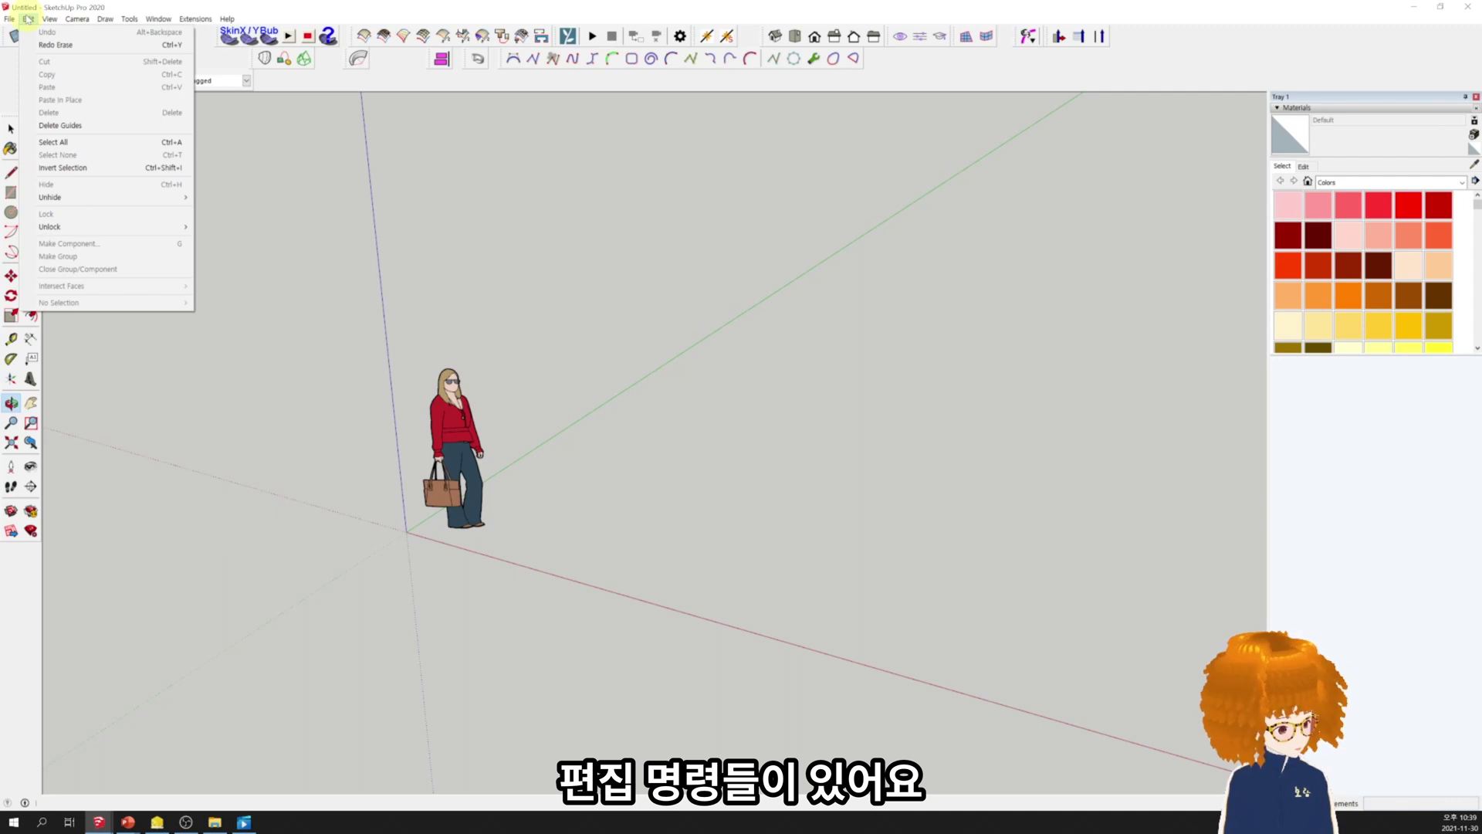
click(27, 18)
- Hide the model axes and show them again
click(48, 18)
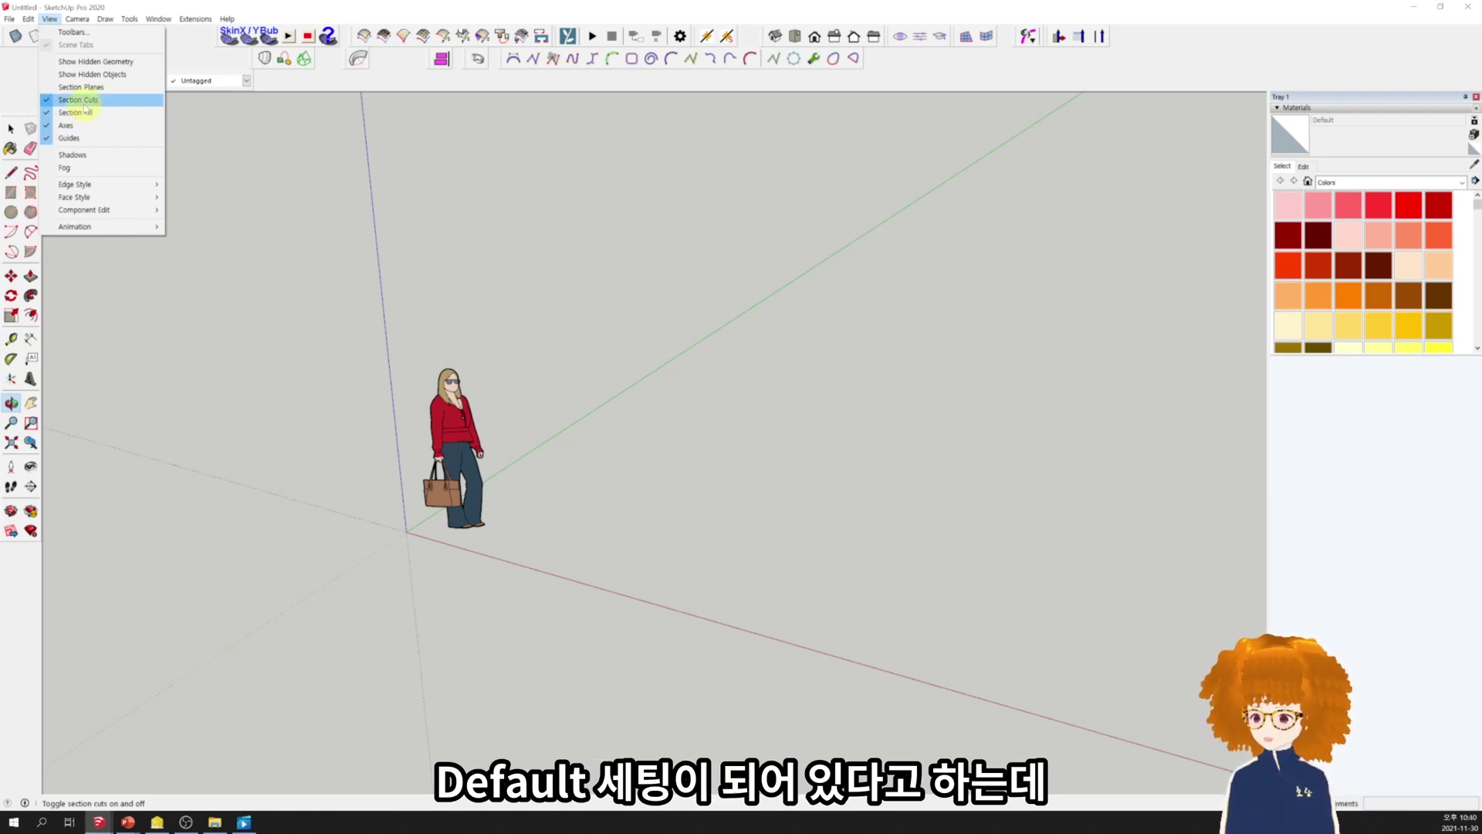
click(47, 126)
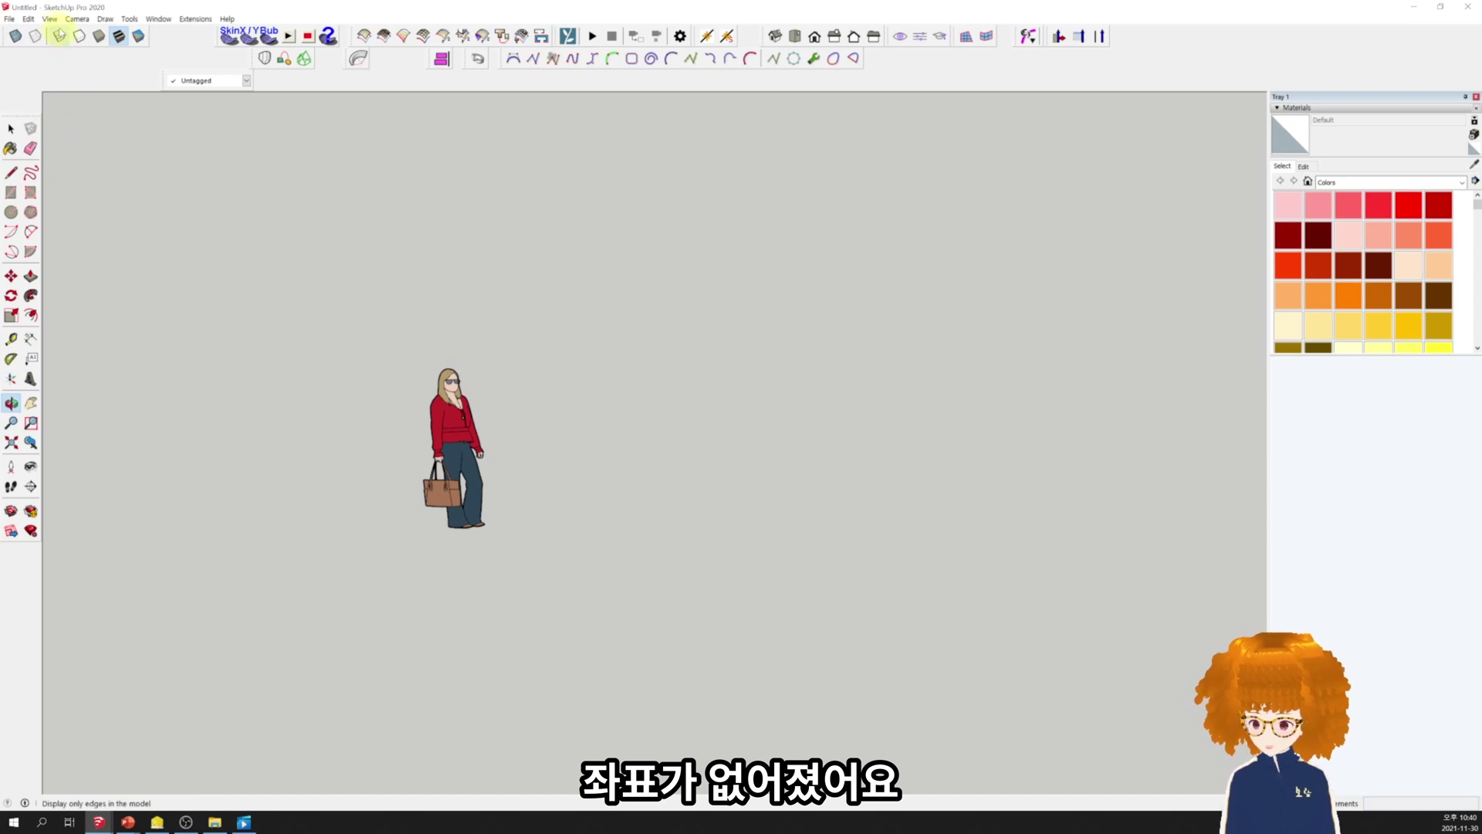
click(50, 21)
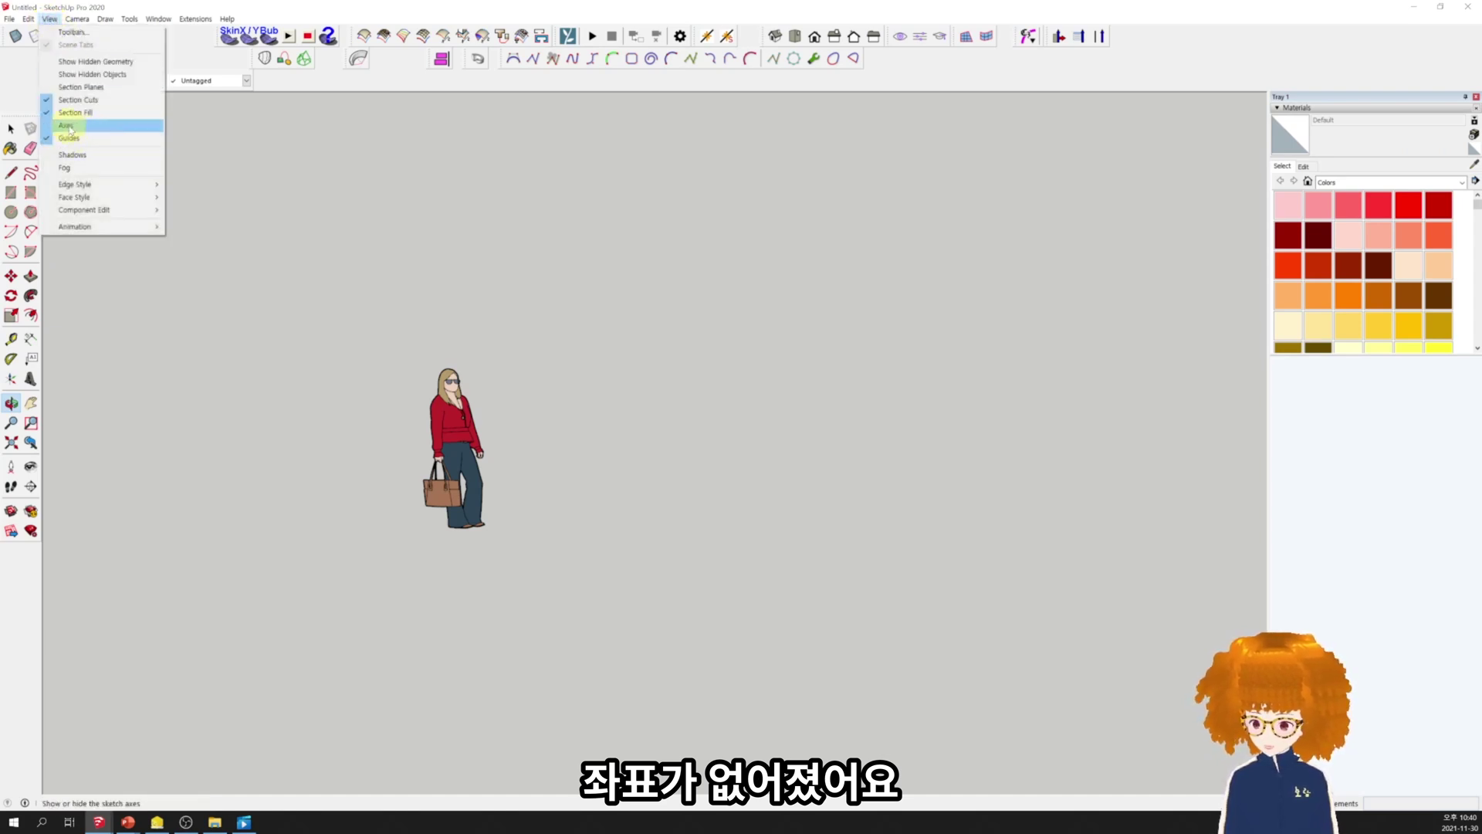
click(61, 127)
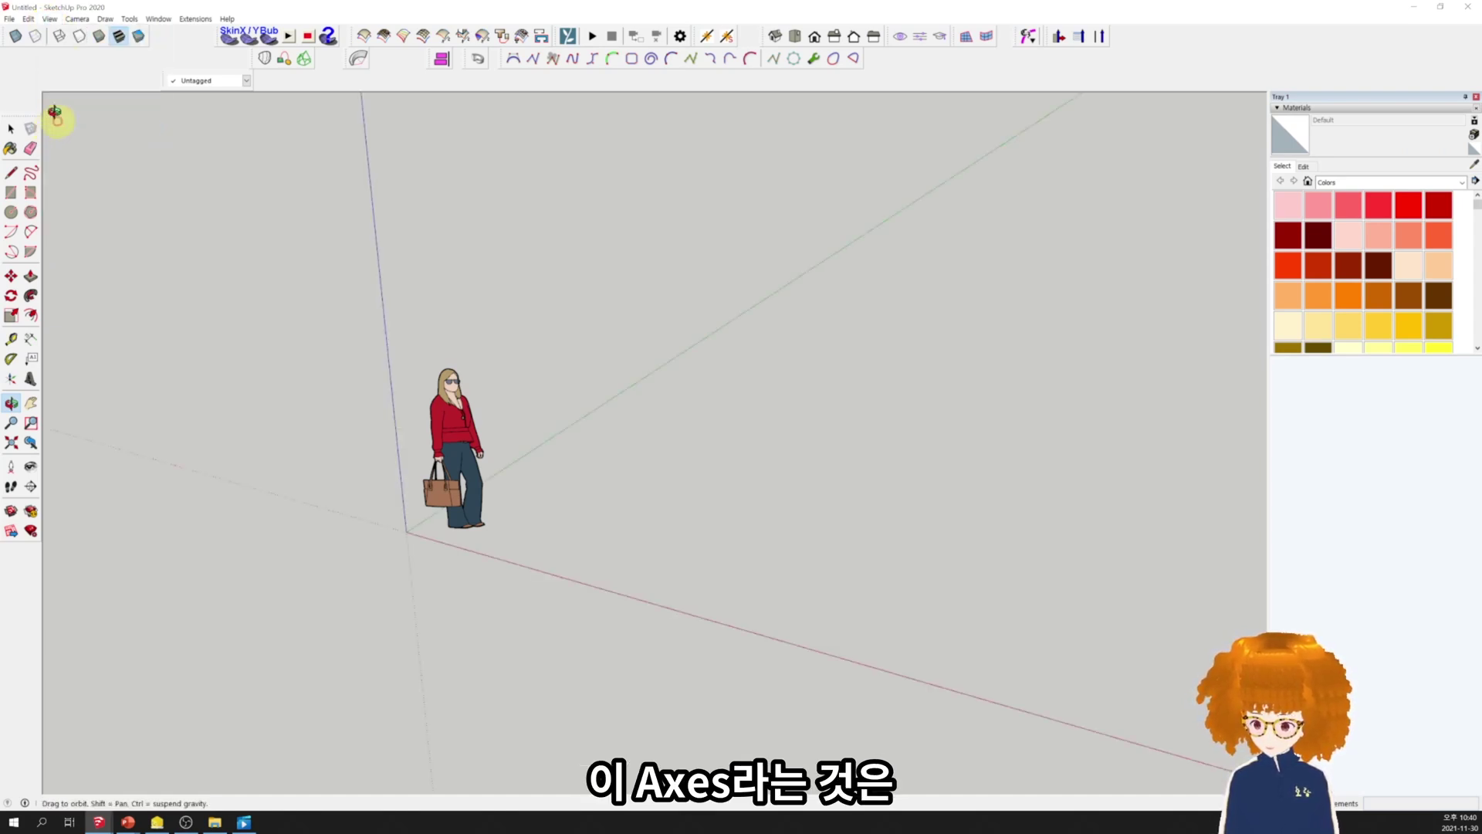
click(51, 20)
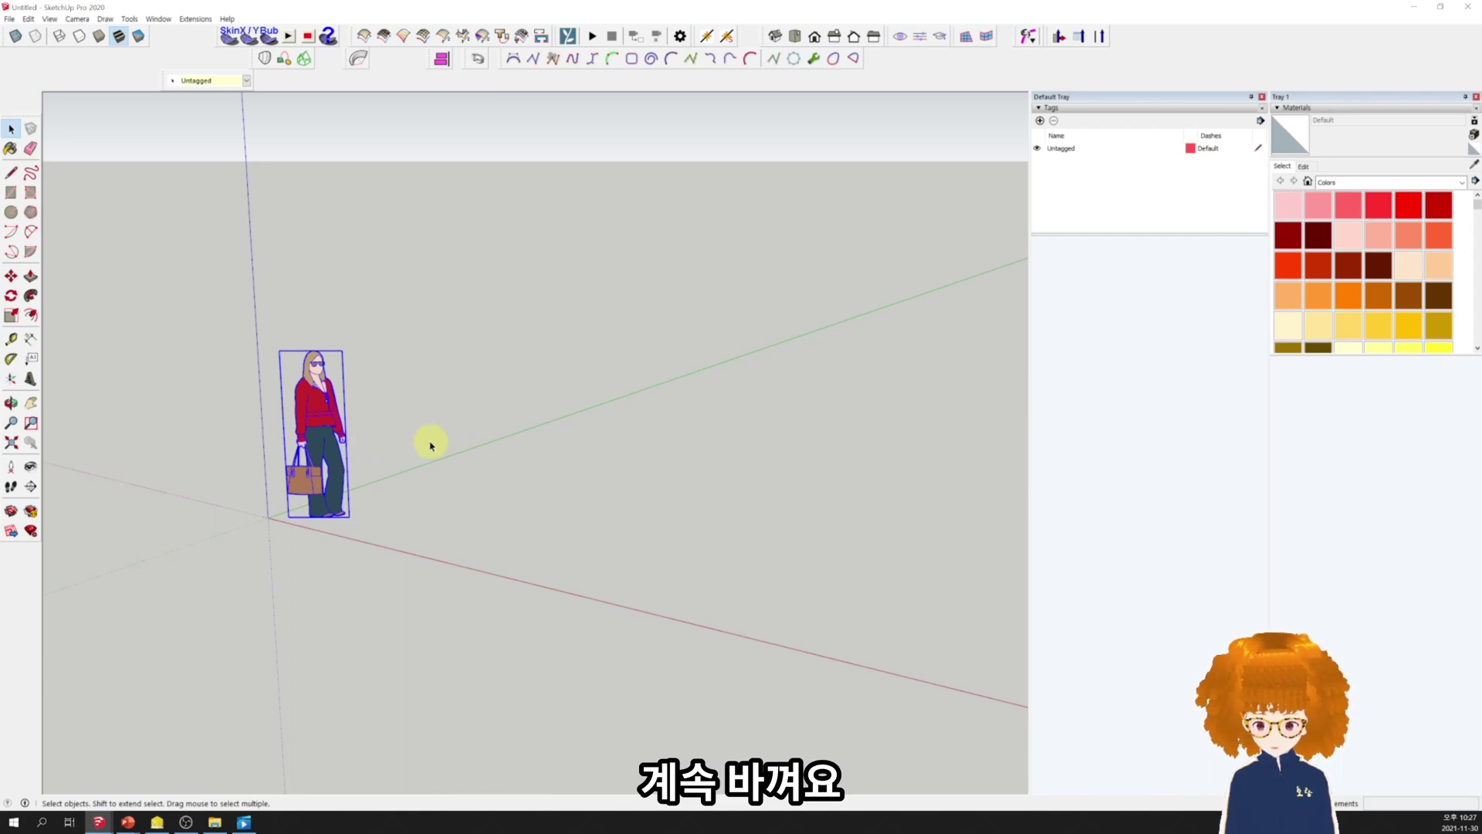
- Delete the standing scale figure, undo the deletion, and orbit around the figure to judge its scale
key(Delete)
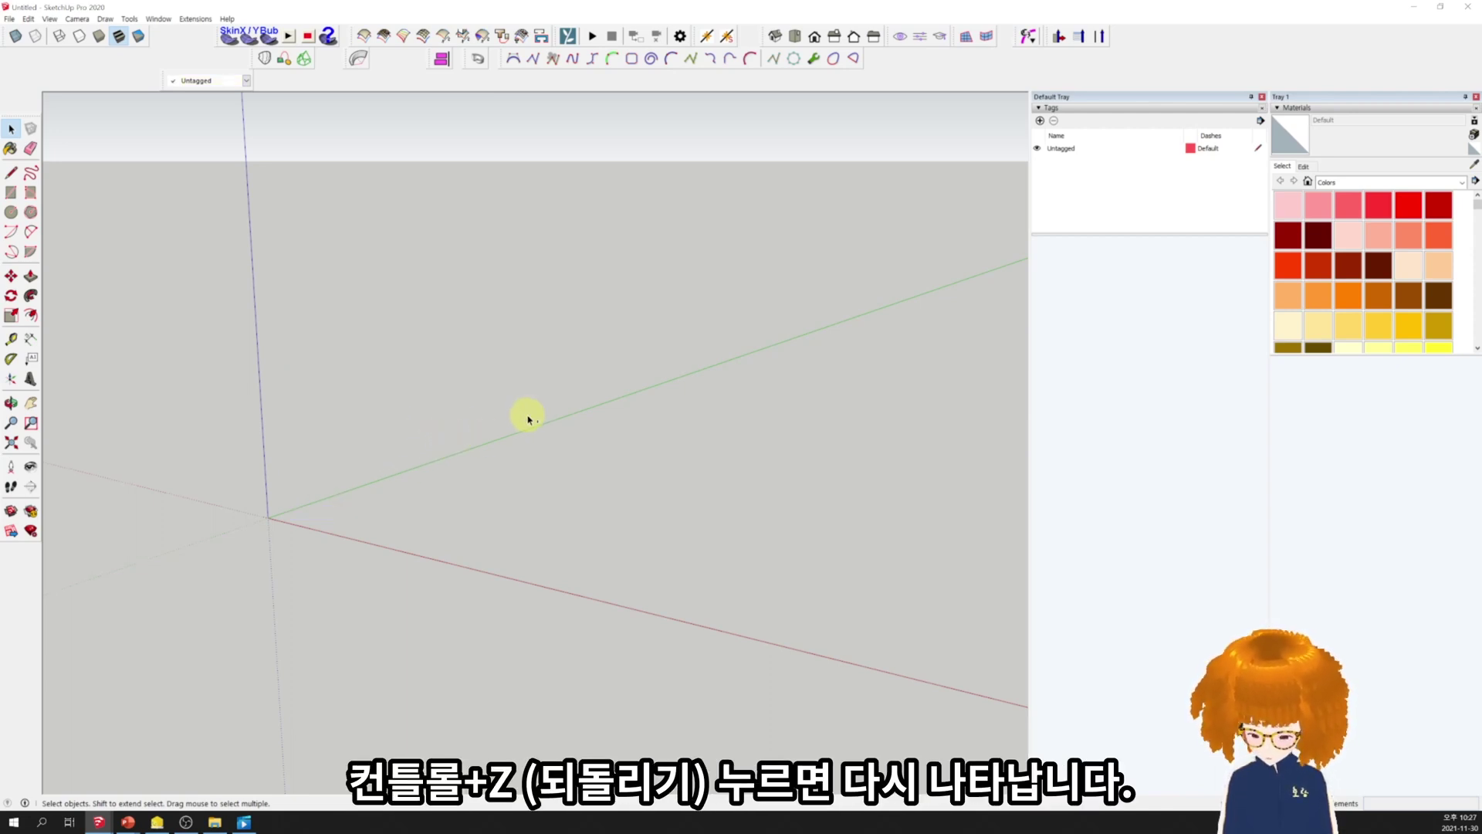
key(ctrl+z)
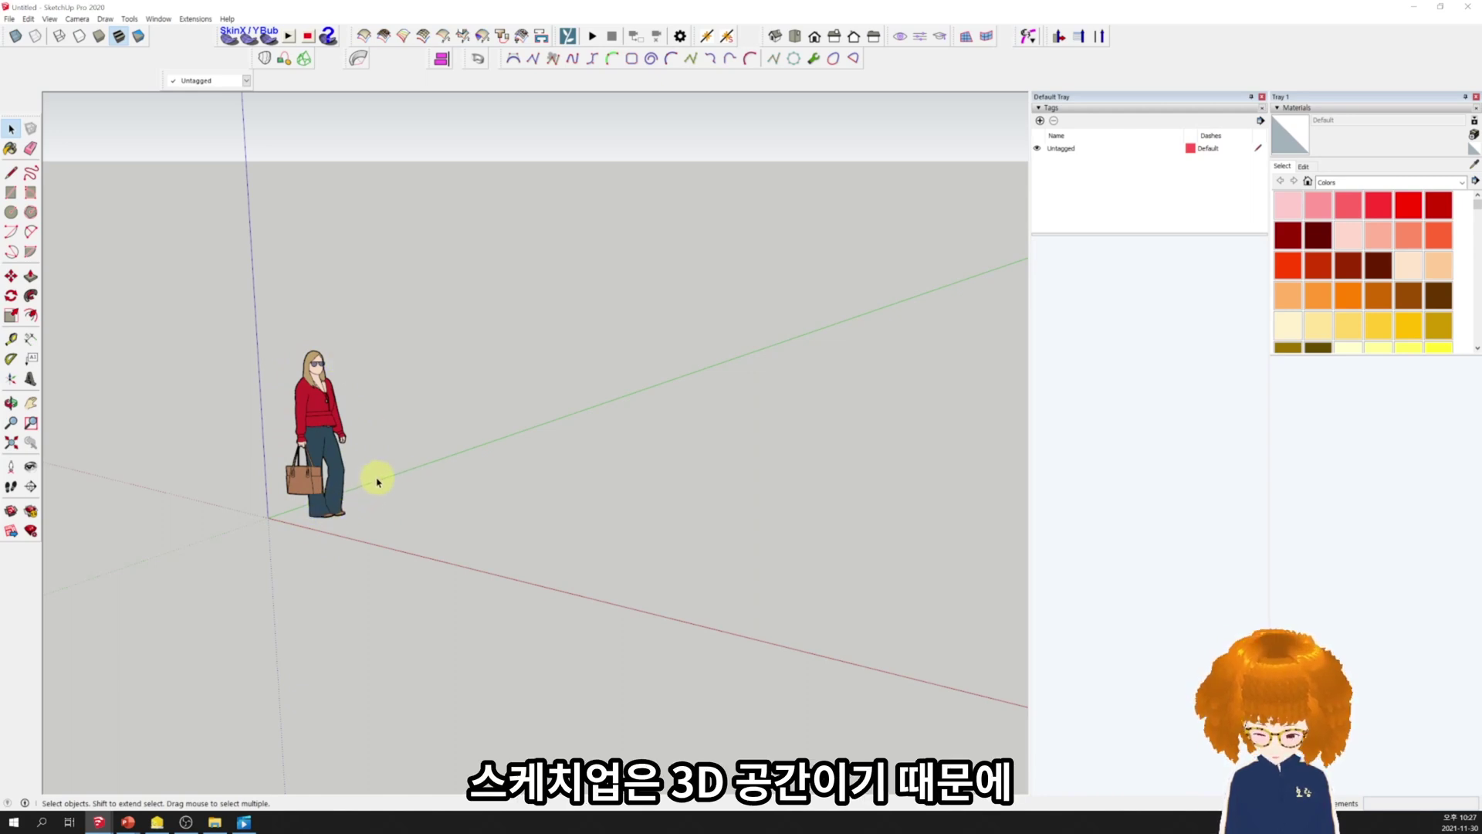
middle_drag(382, 482, 437, 562)
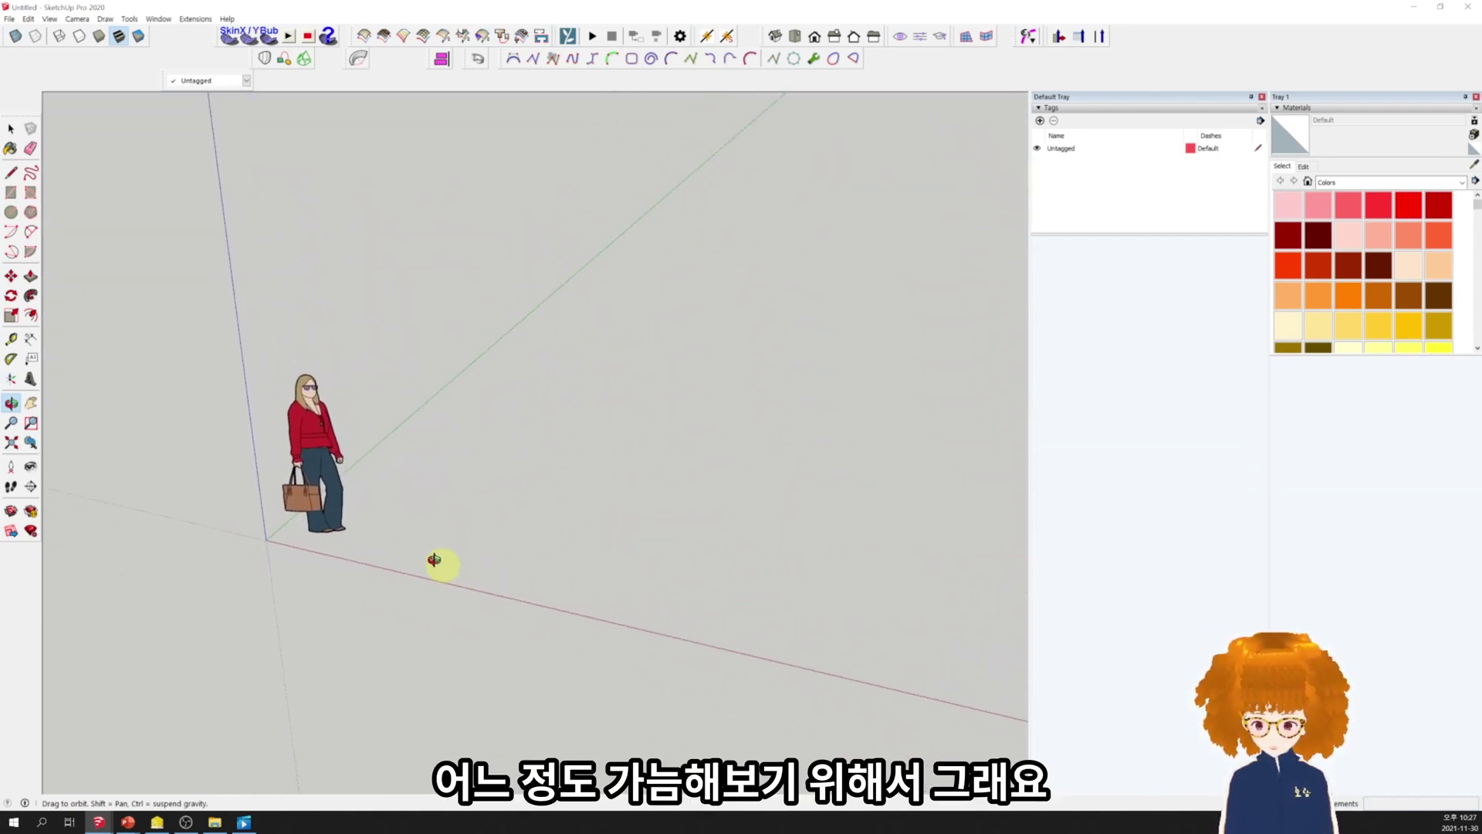
middle_drag(377, 489, 440, 483)
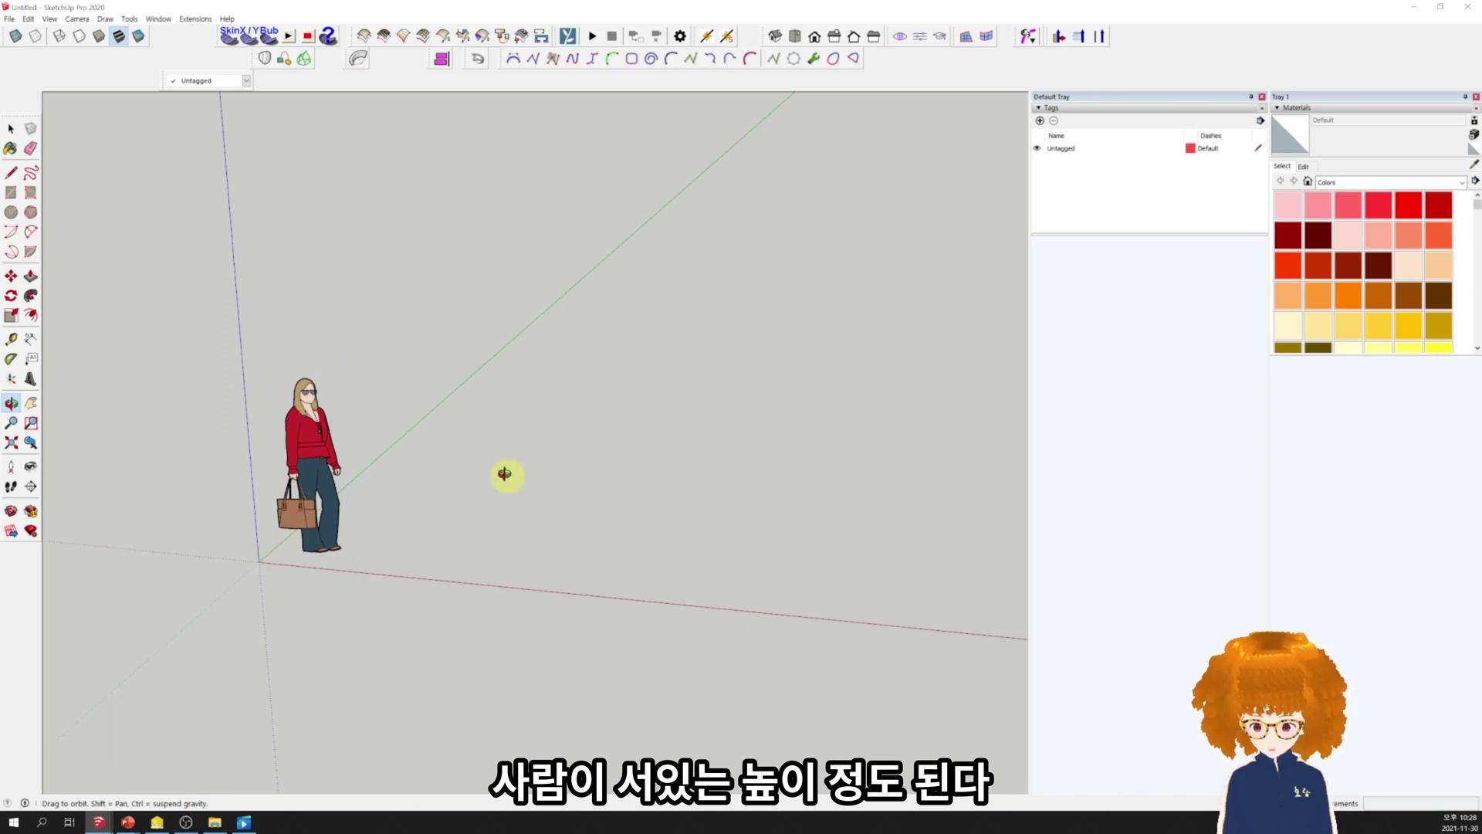
drag(504, 473, 374, 513)
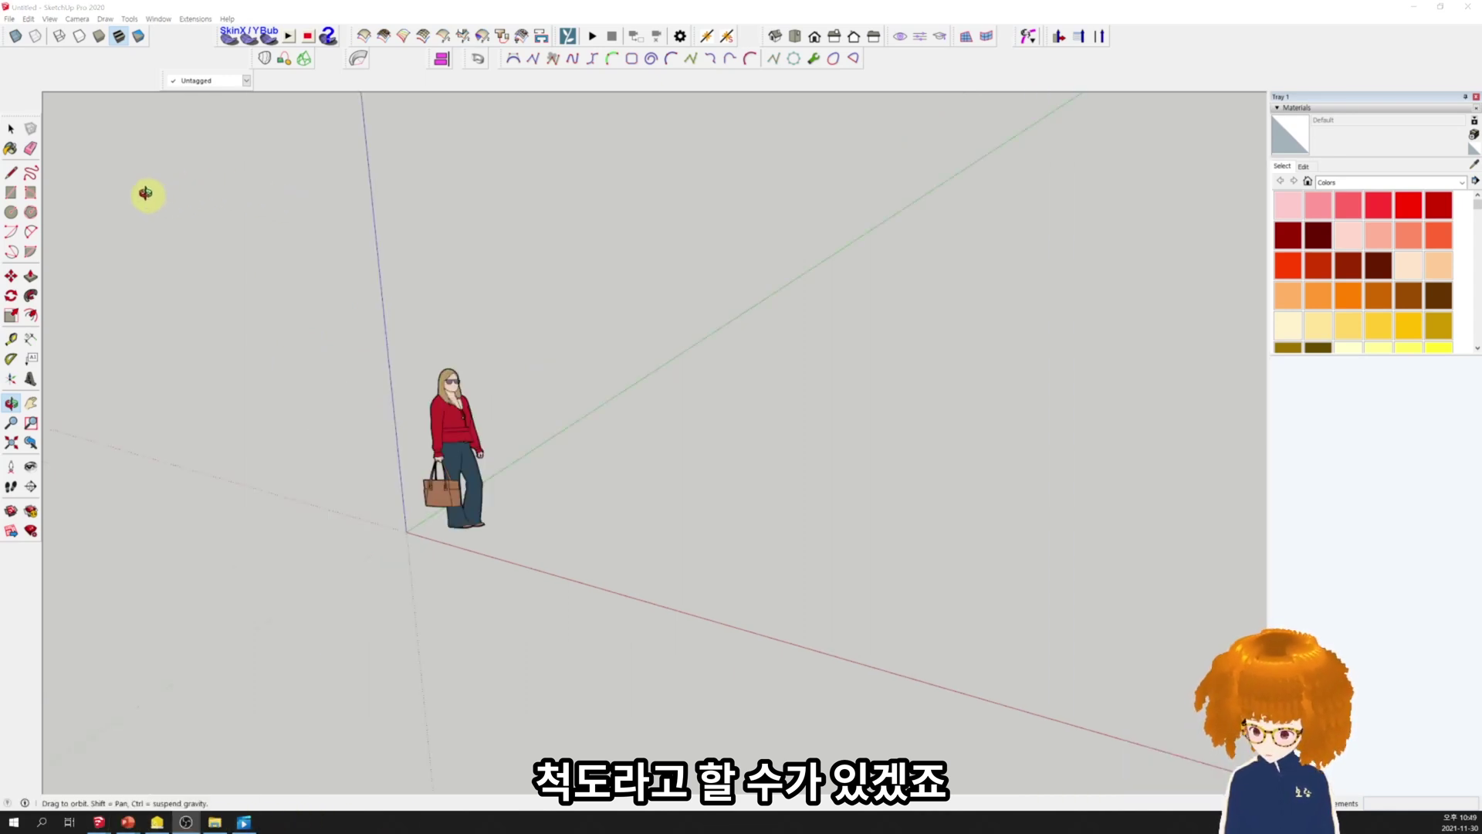
- Look over the available modeling tools and drawing commands
click(128, 19)
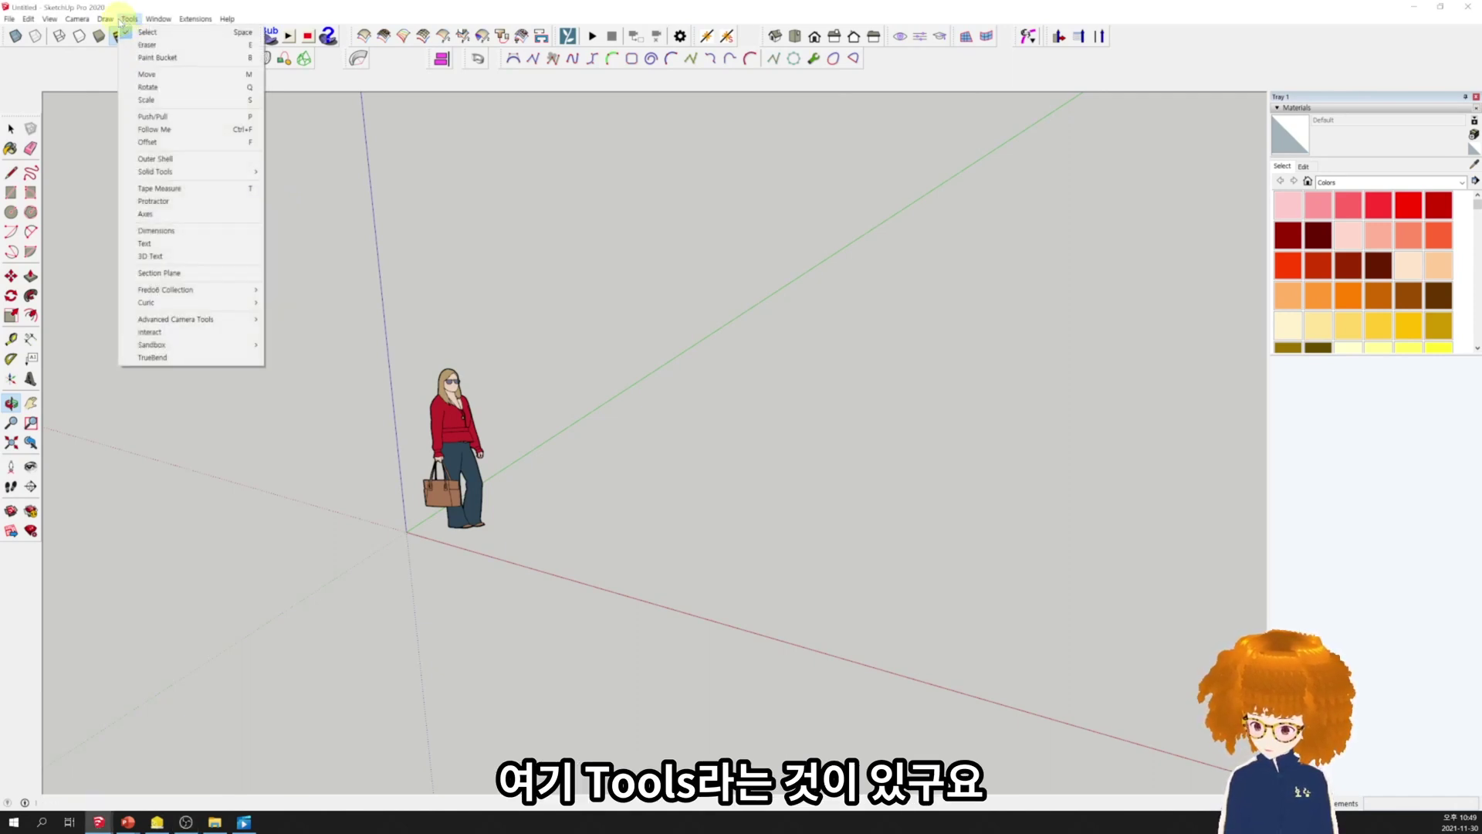
click(107, 19)
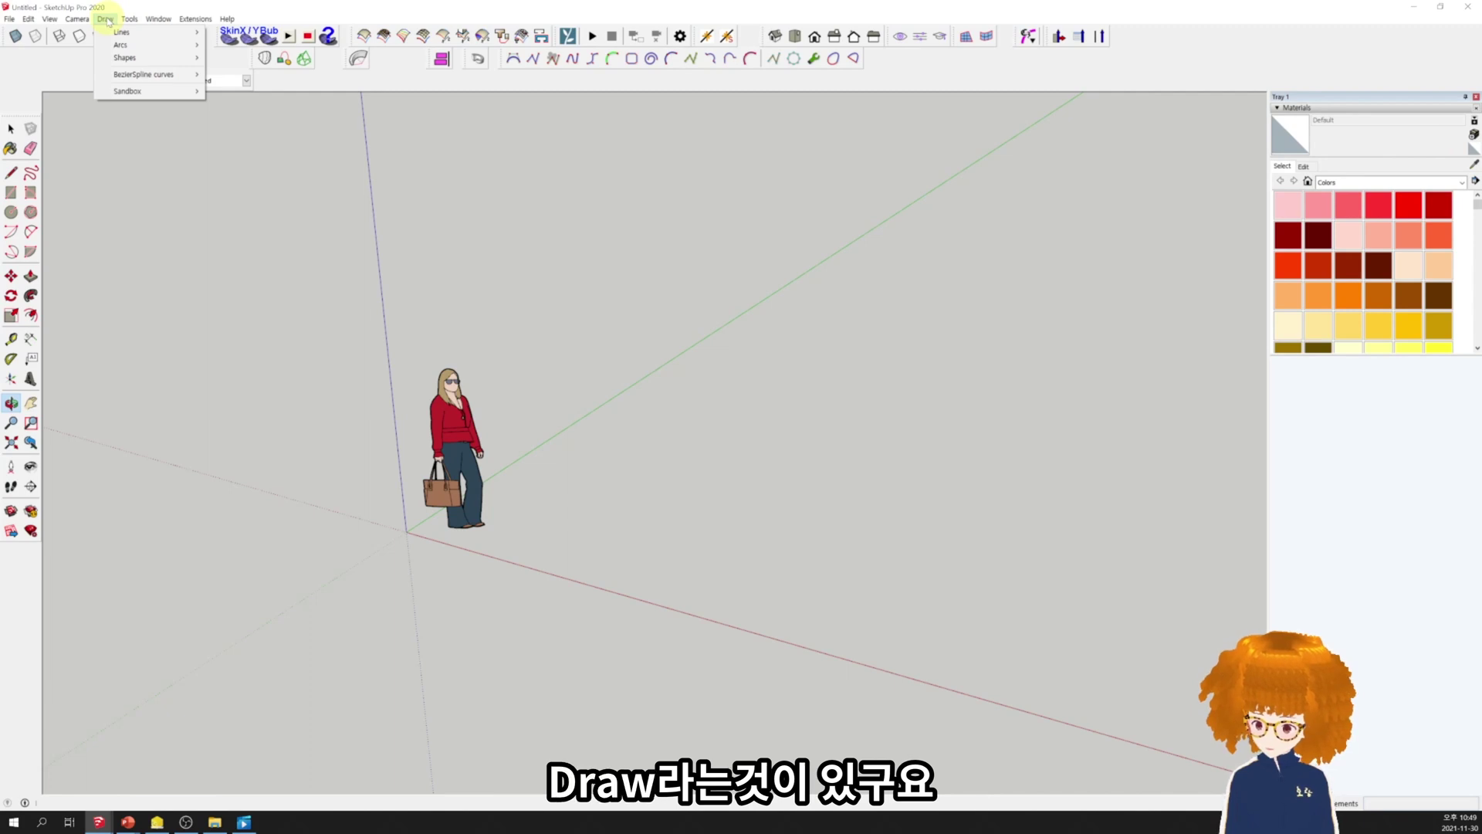
- Switch the camera to parallel projection and return it to perspective
mouse_move(71, 21)
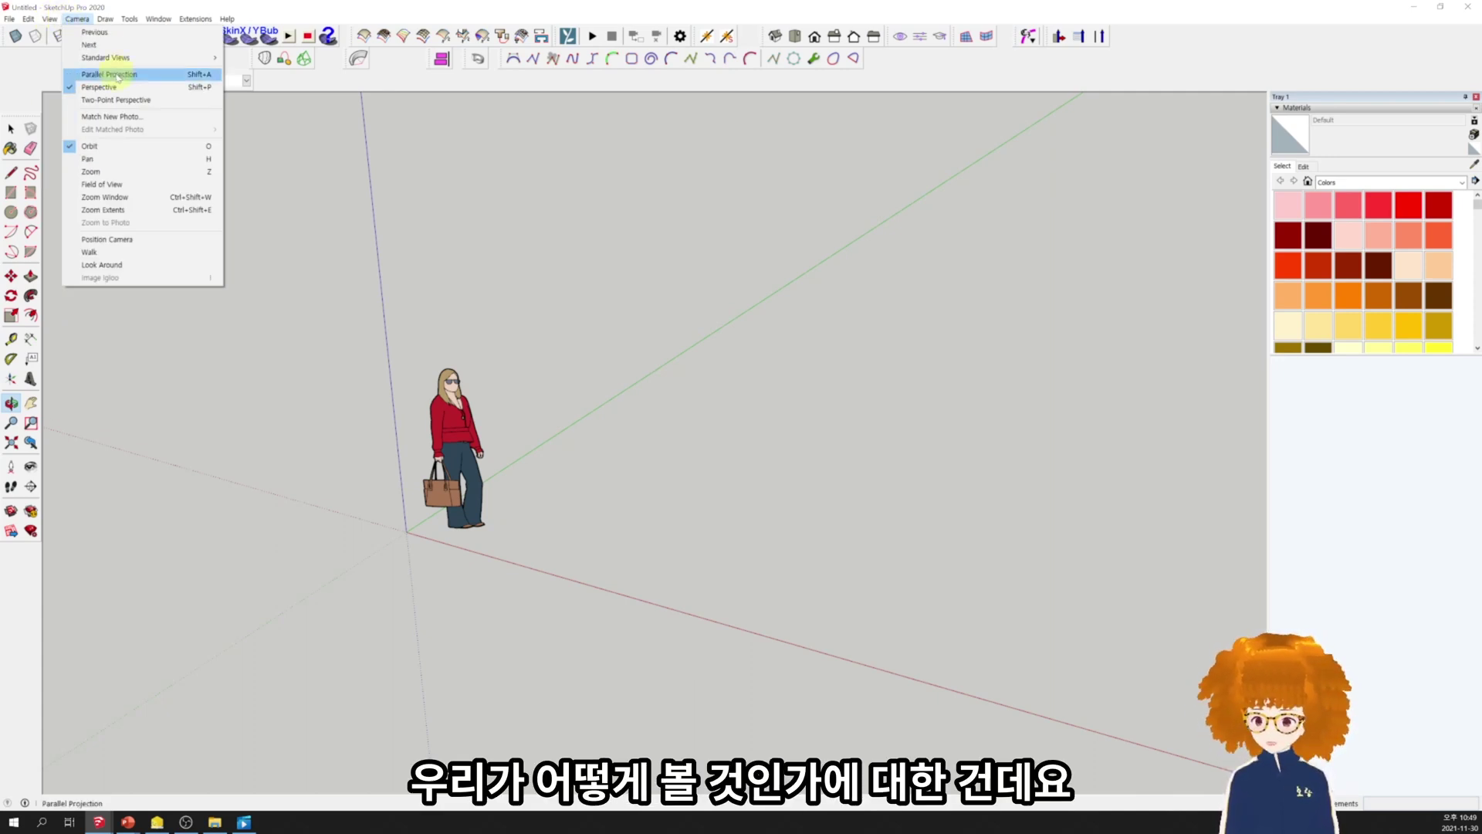
click(76, 87)
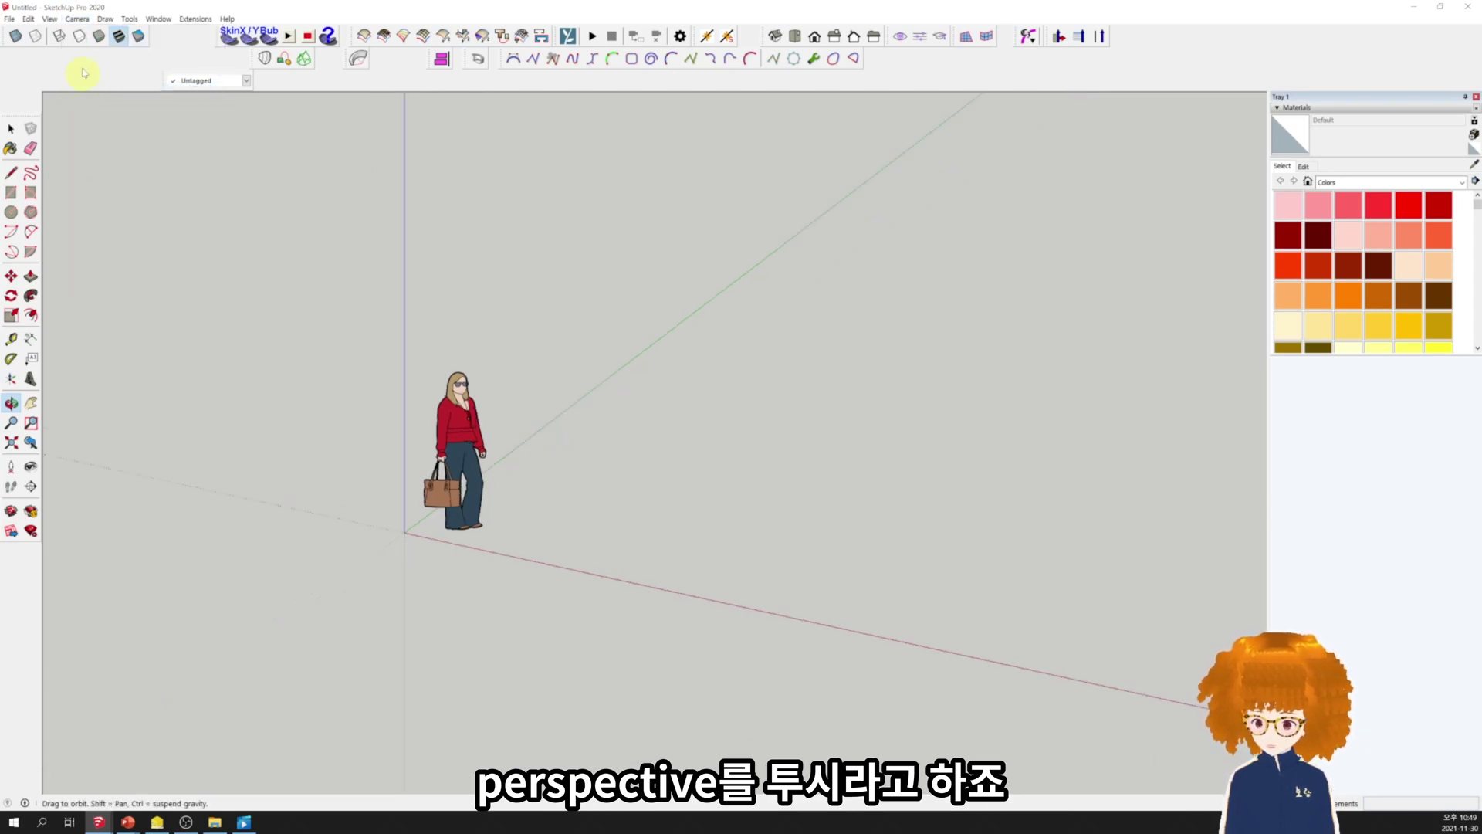
click(77, 19)
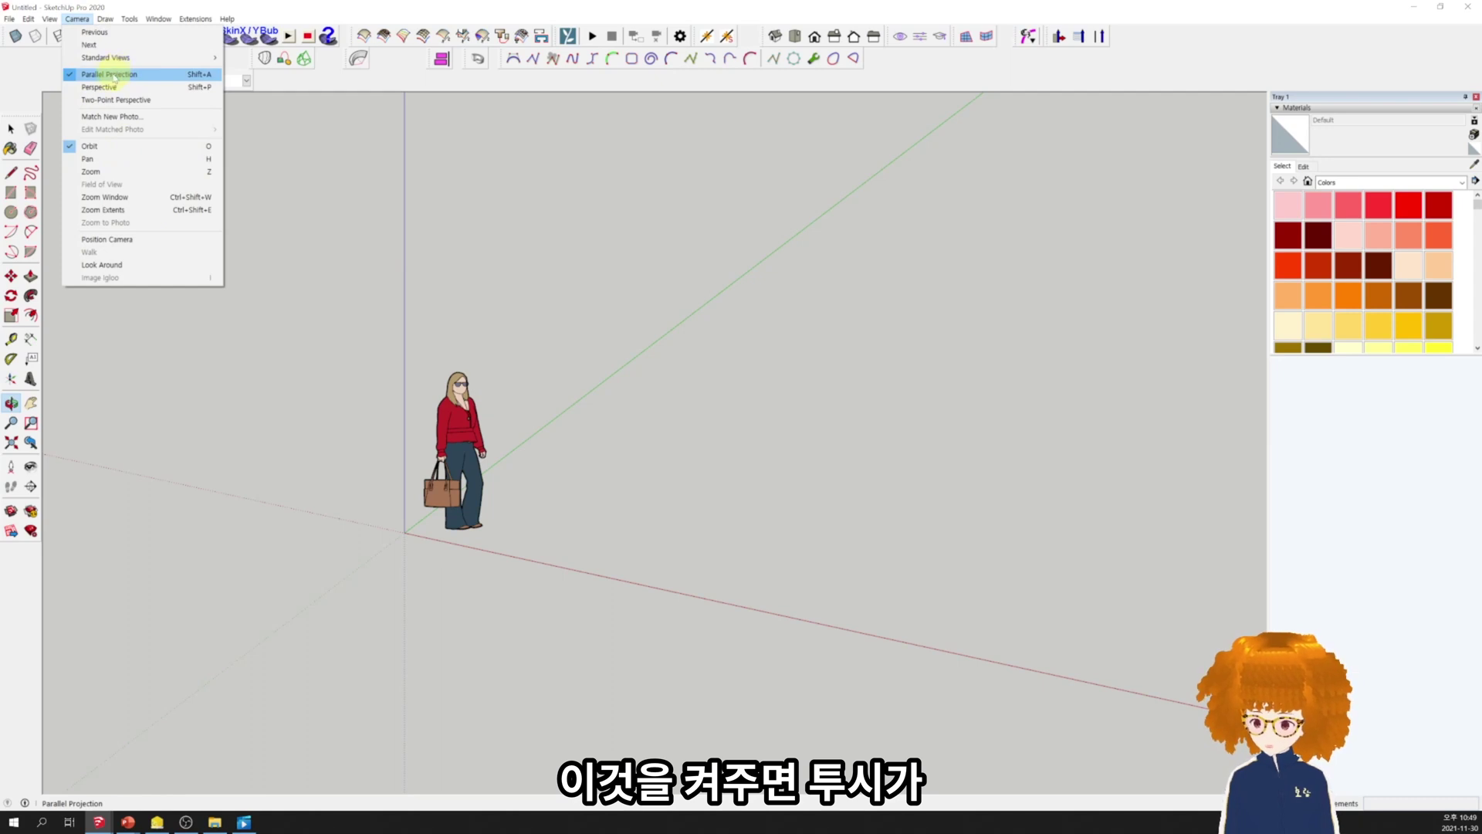
click(73, 87)
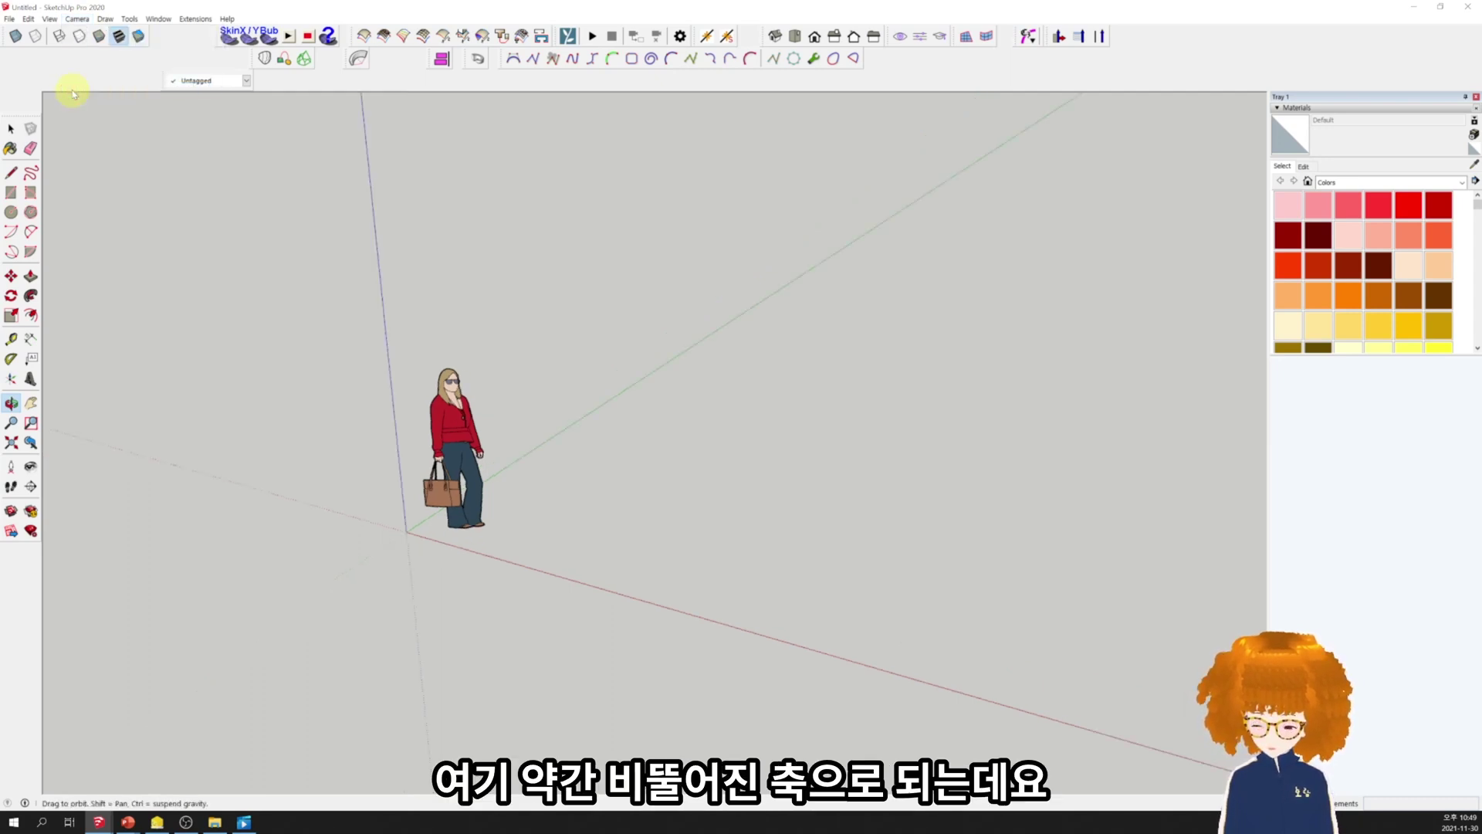
- Switch the camera to two-point perspective and return it to regular perspective
click(78, 19)
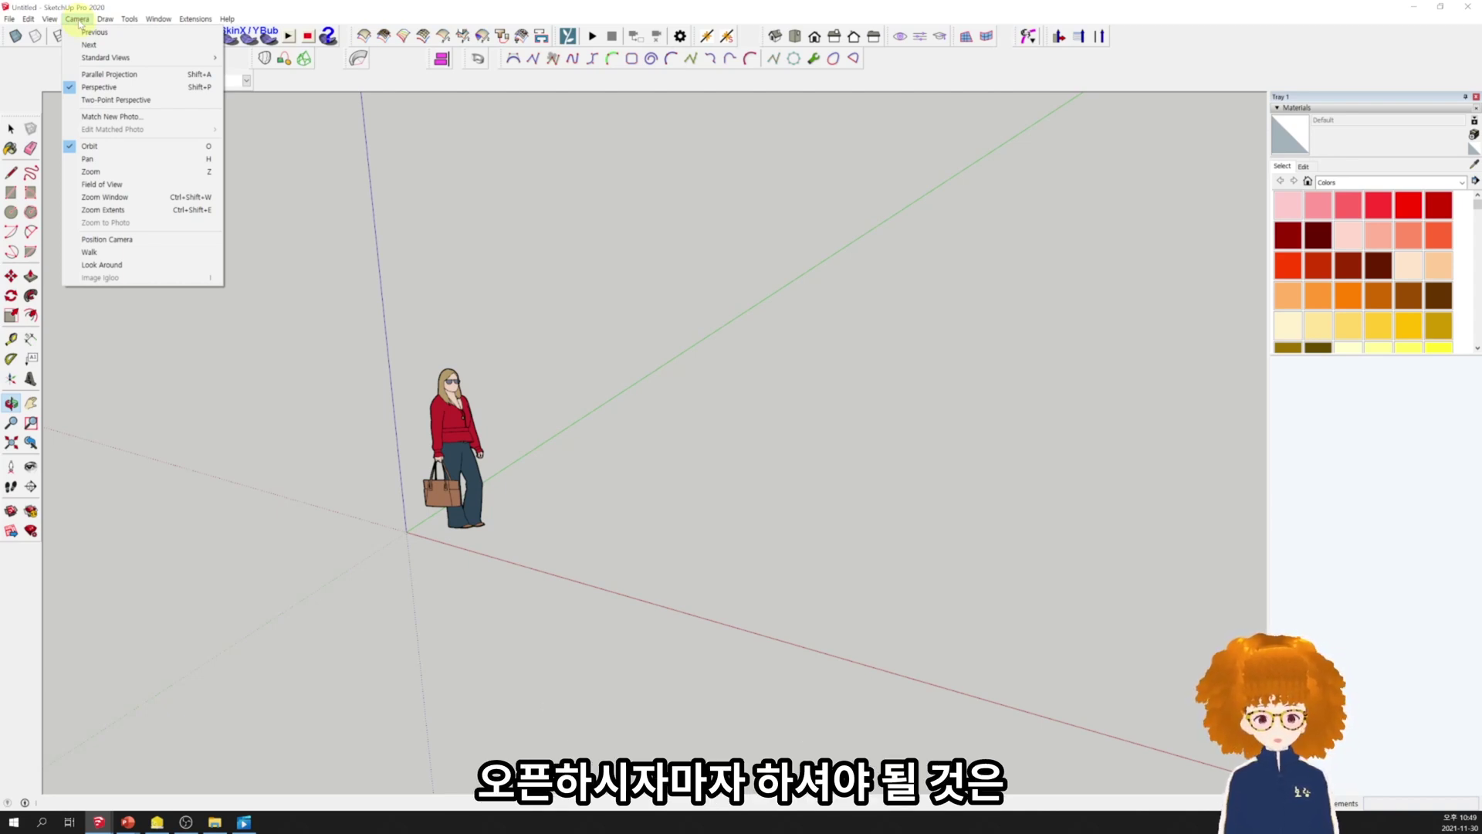
click(98, 100)
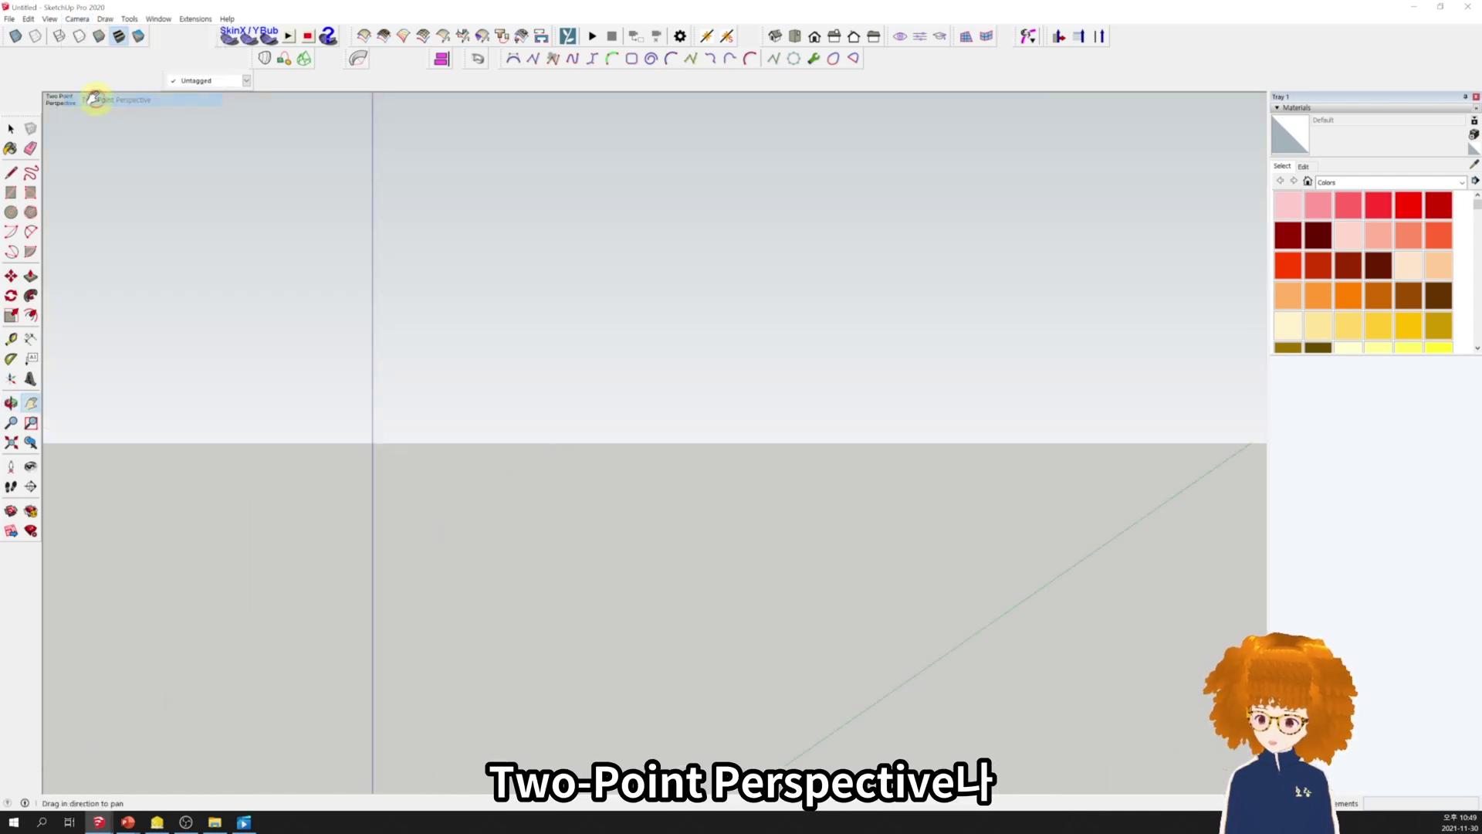
click(77, 18)
click(99, 87)
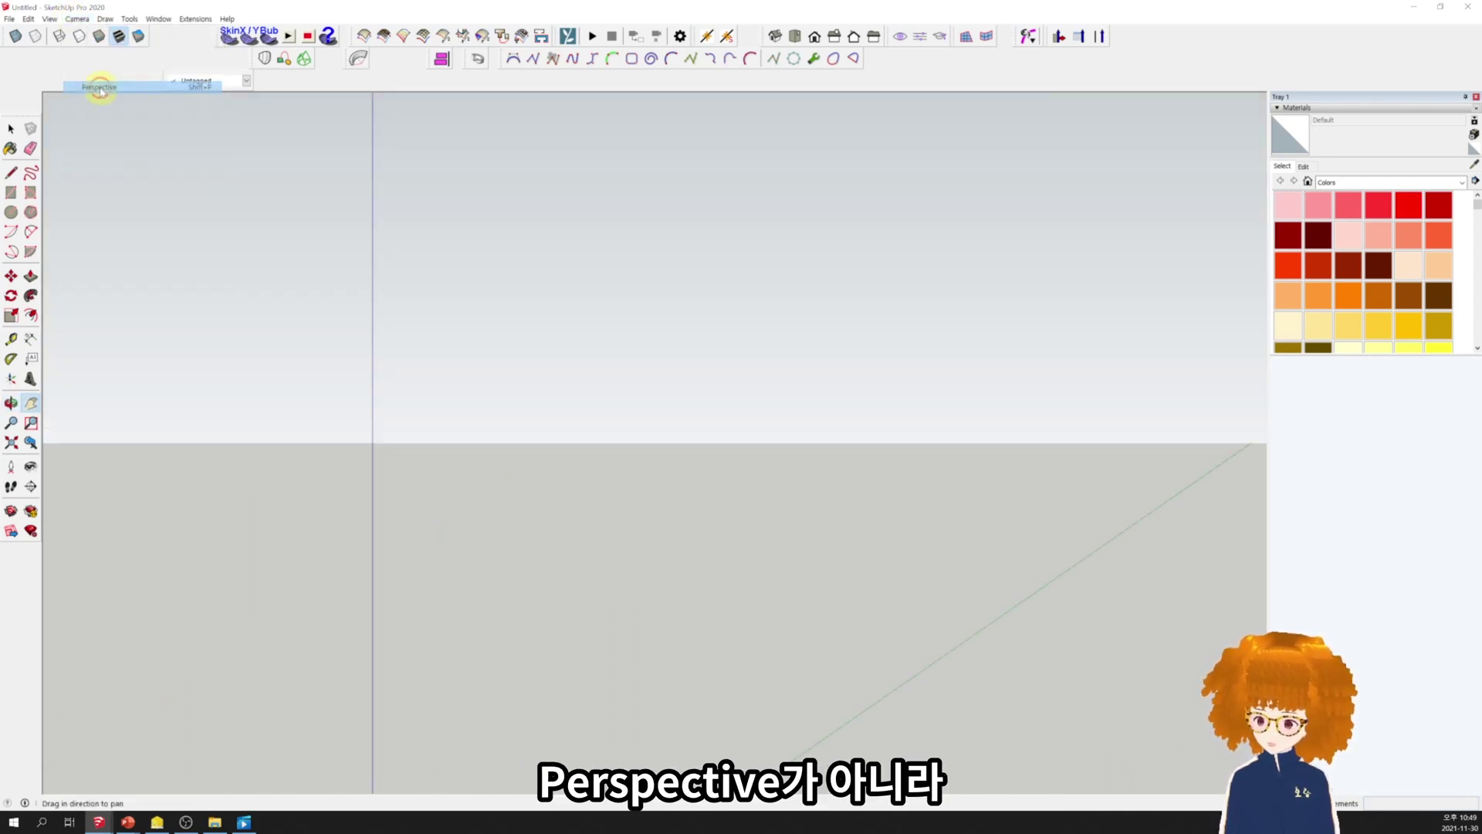
- Set the camera to parallel projection and orbit to an angled view of the axes and scale figure
click(78, 18)
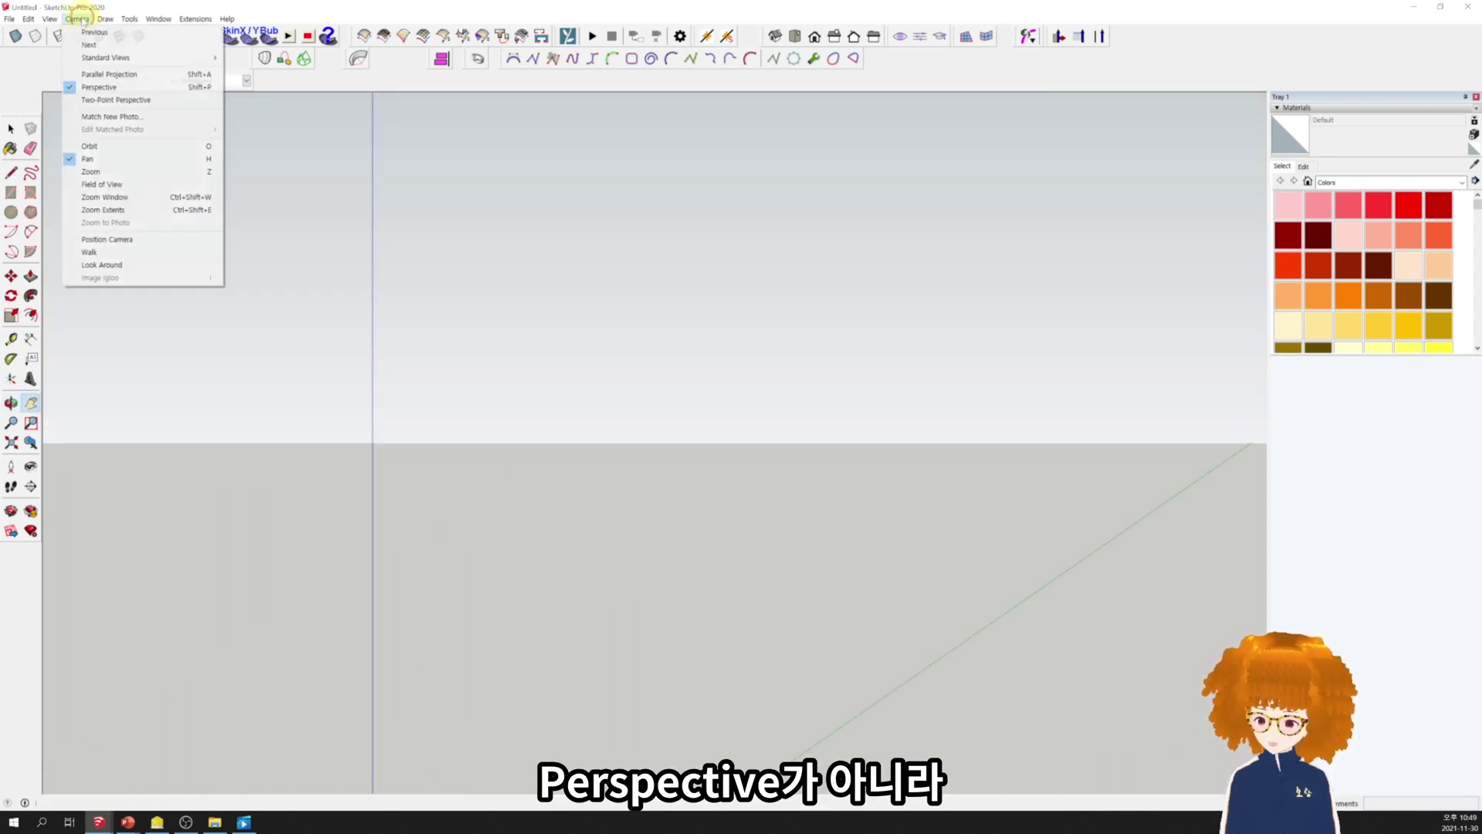
click(114, 74)
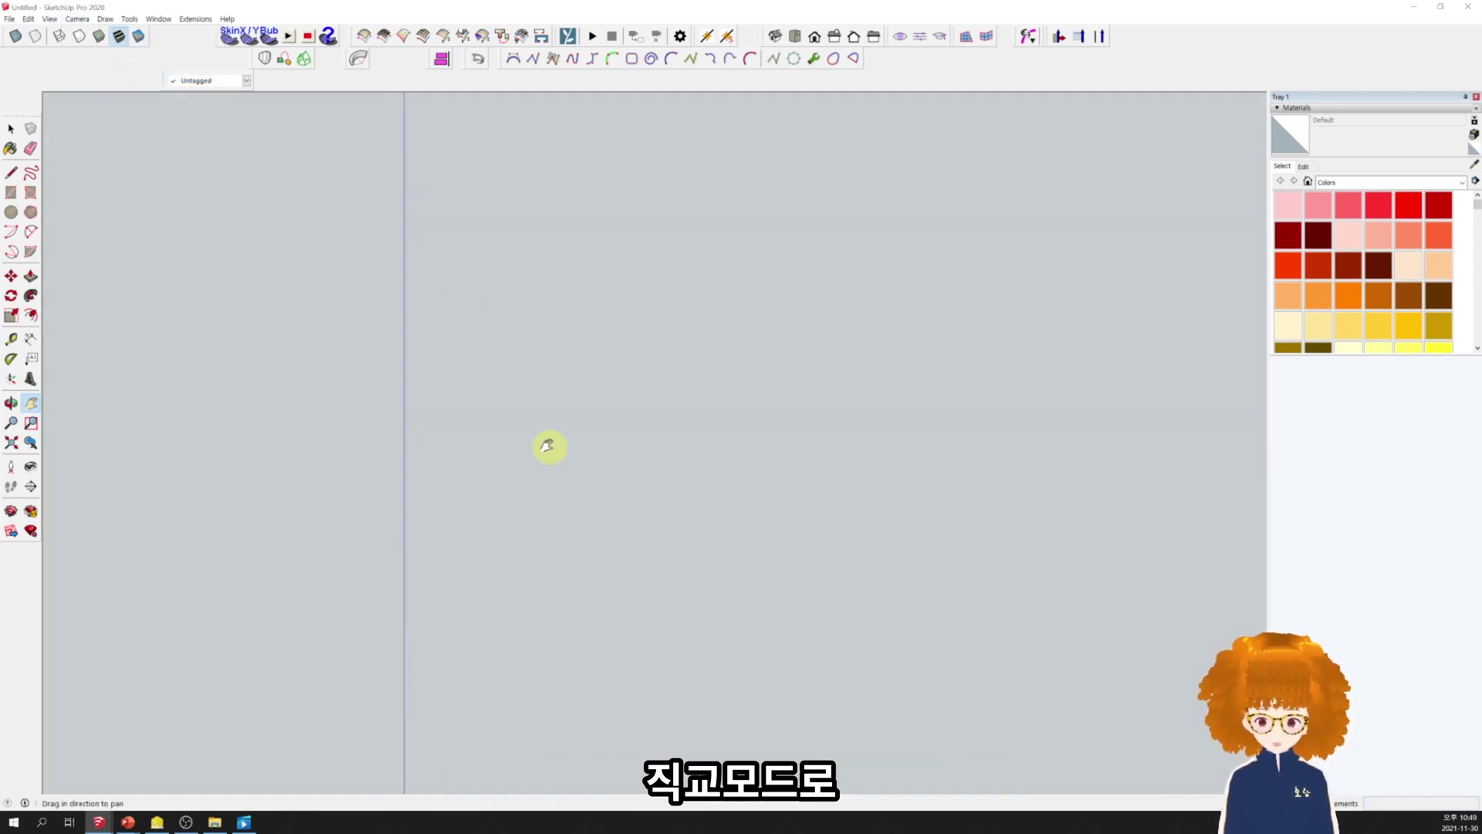
scroll(553, 450, down, 4)
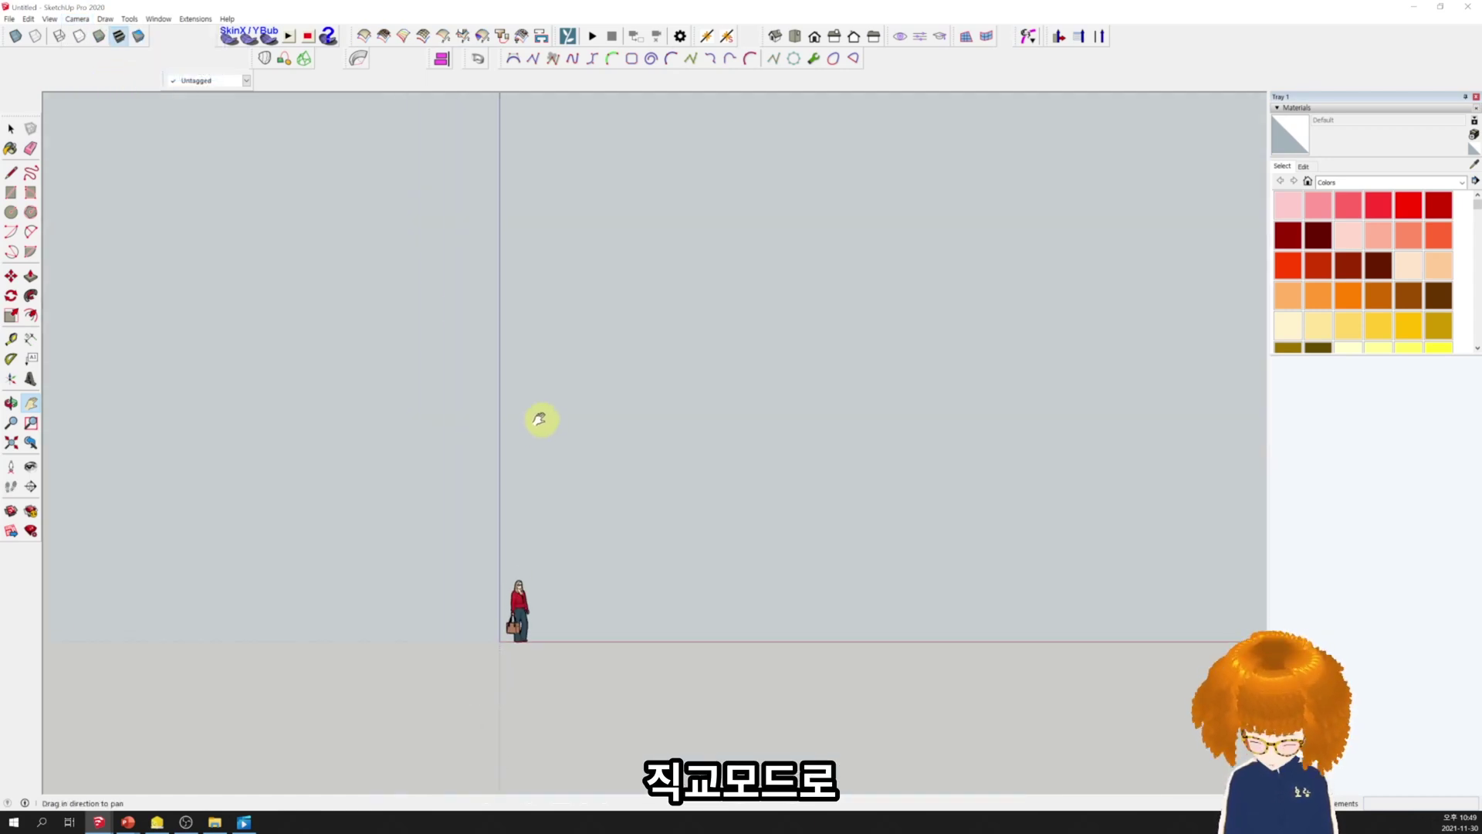
key(o)
drag(546, 416, 440, 430)
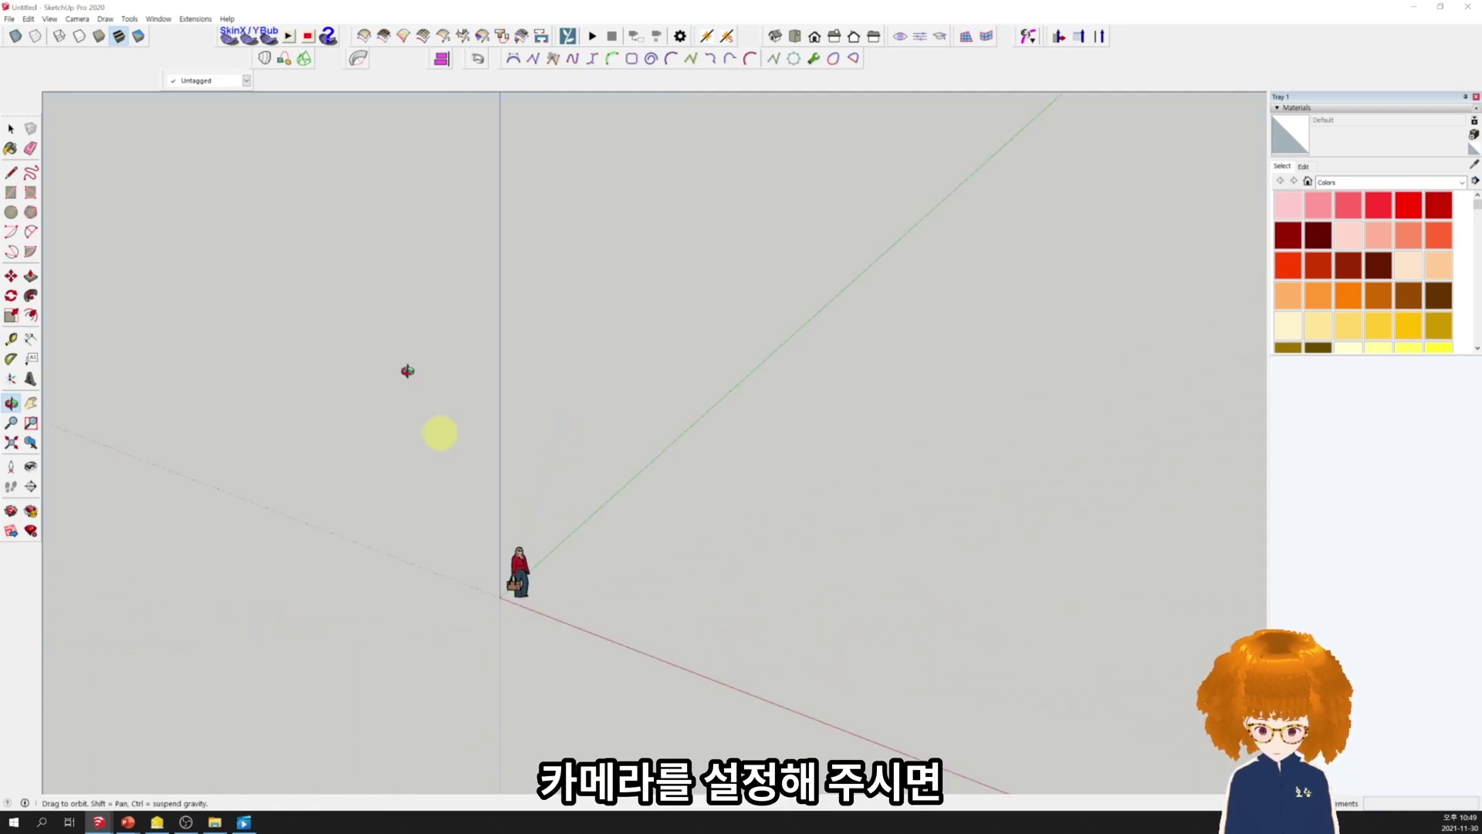
click(76, 19)
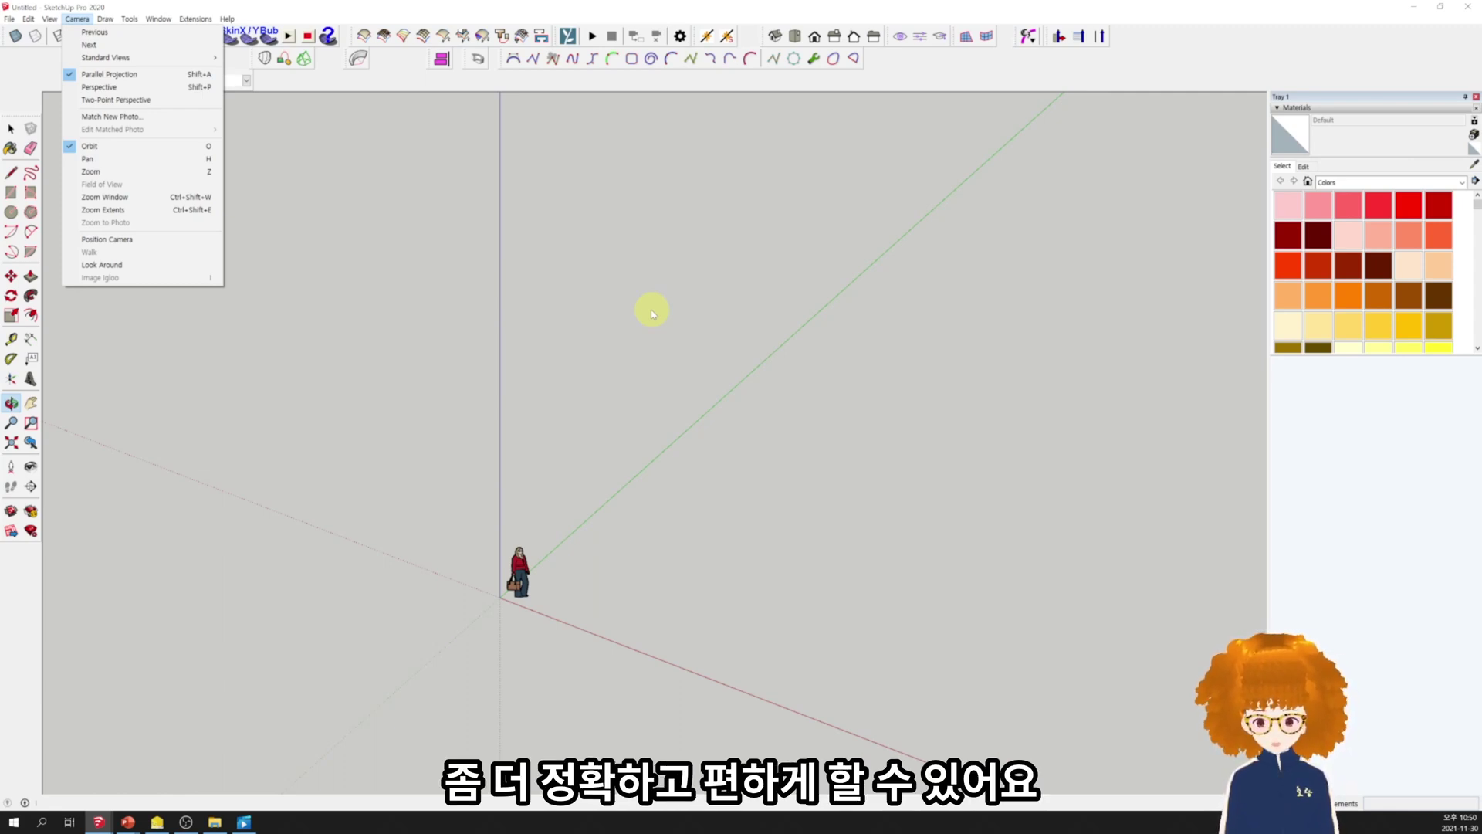
click(418, 271)
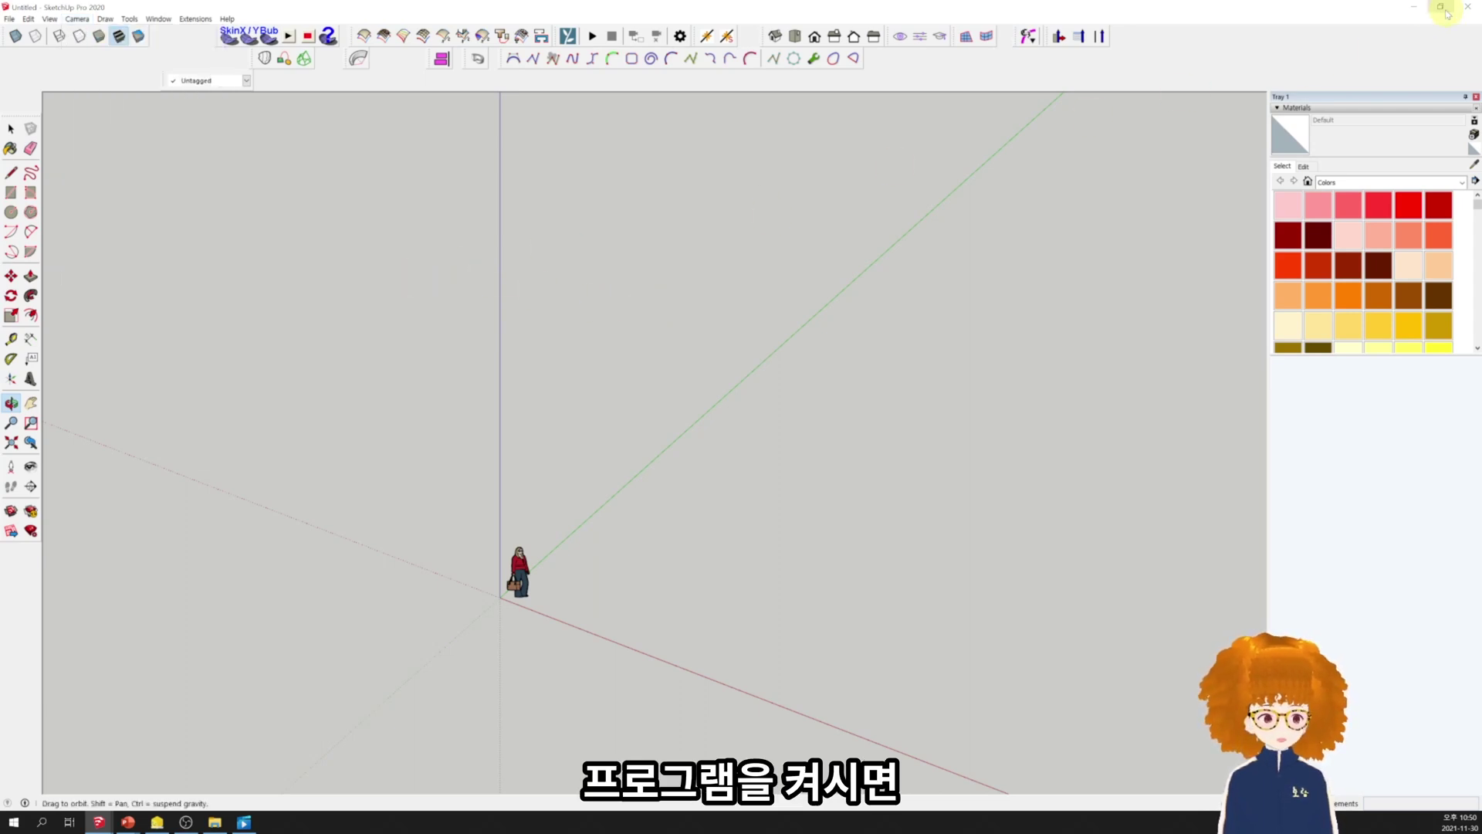
click(77, 19)
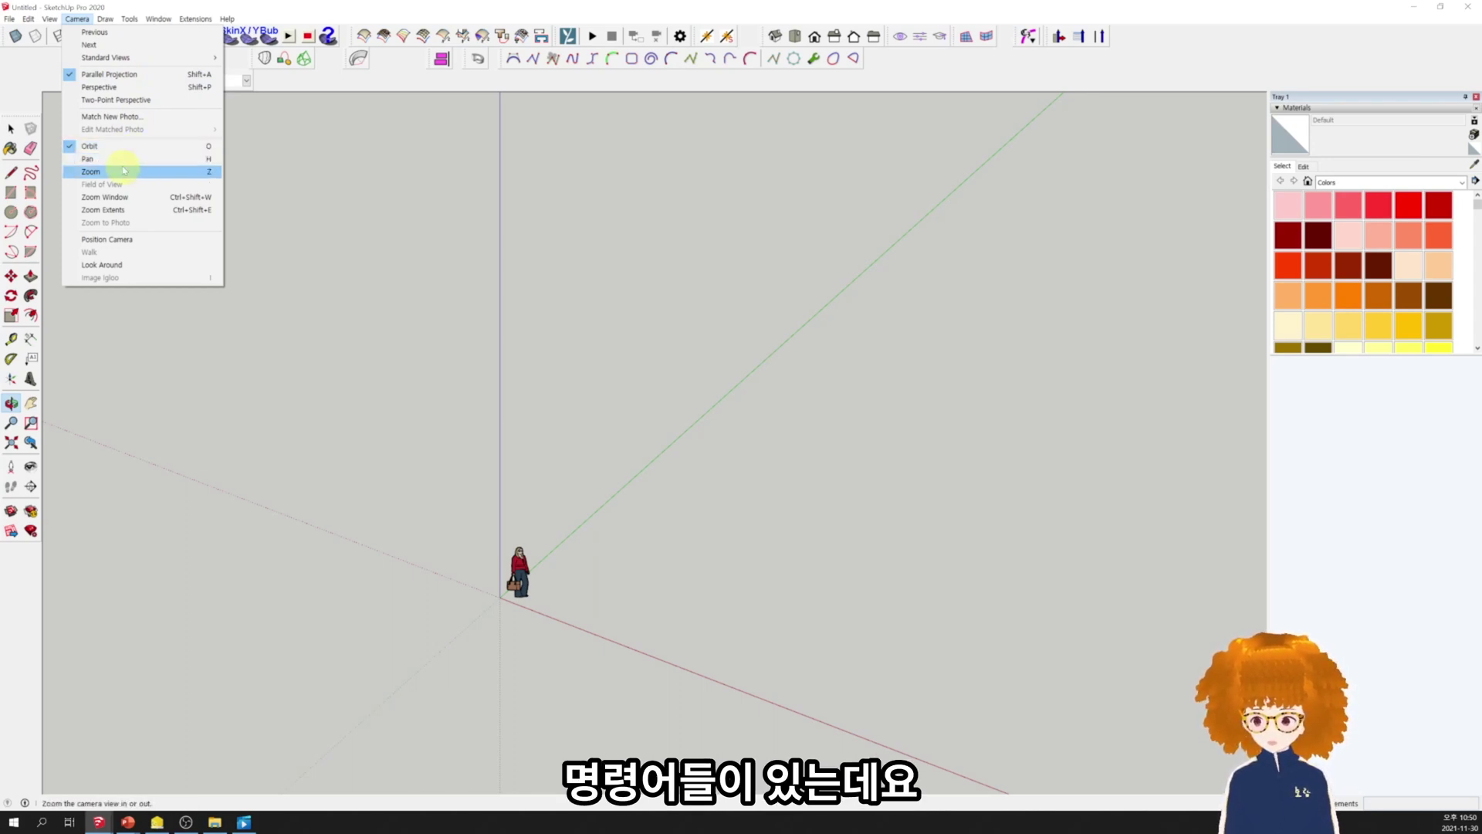
click(300, 231)
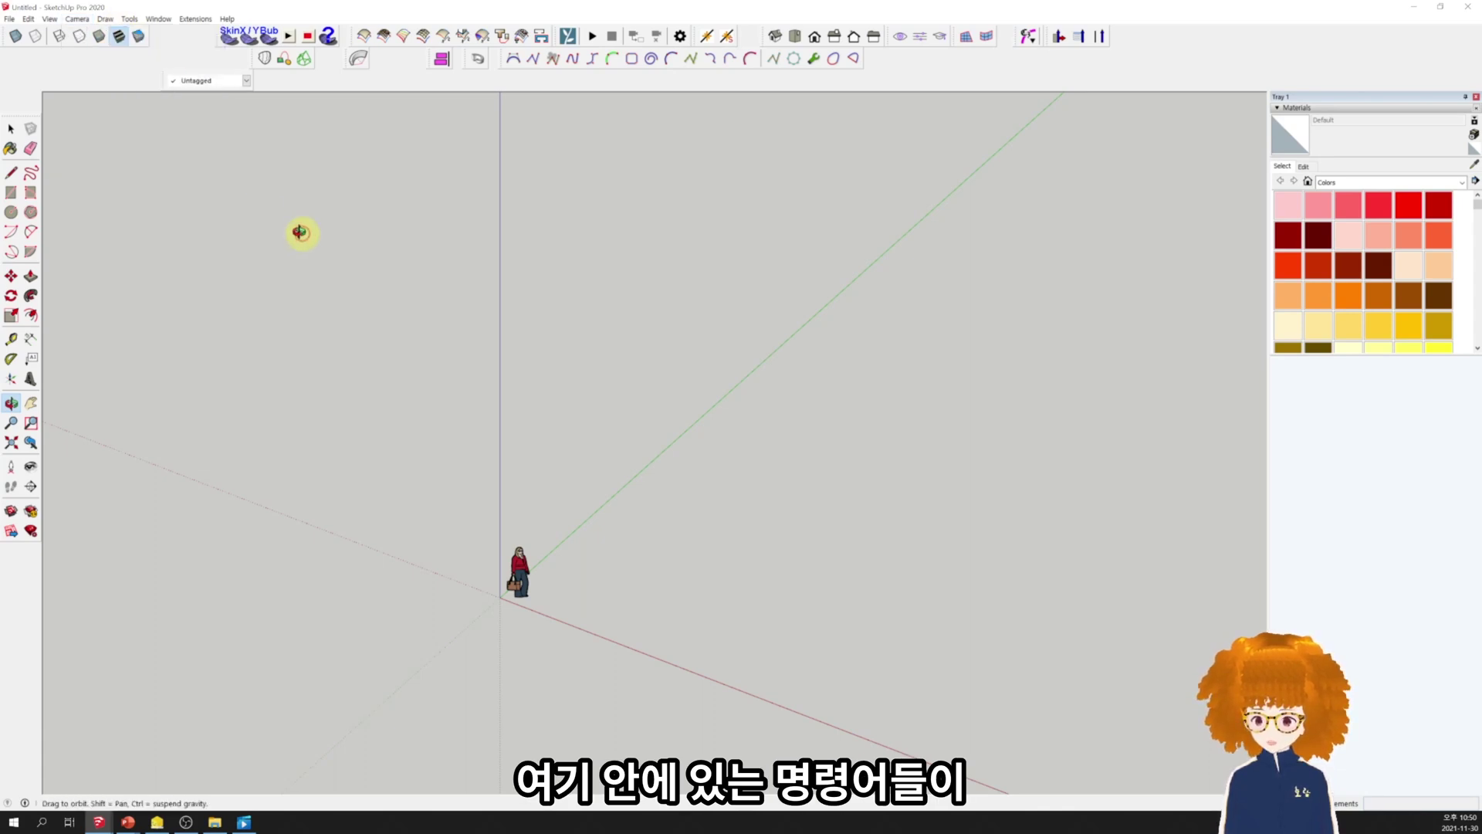
- Undock the Large Tool Set so it floats over the drawing area, and pan the model view with the Pan tool
drag(20, 118, 330, 164)
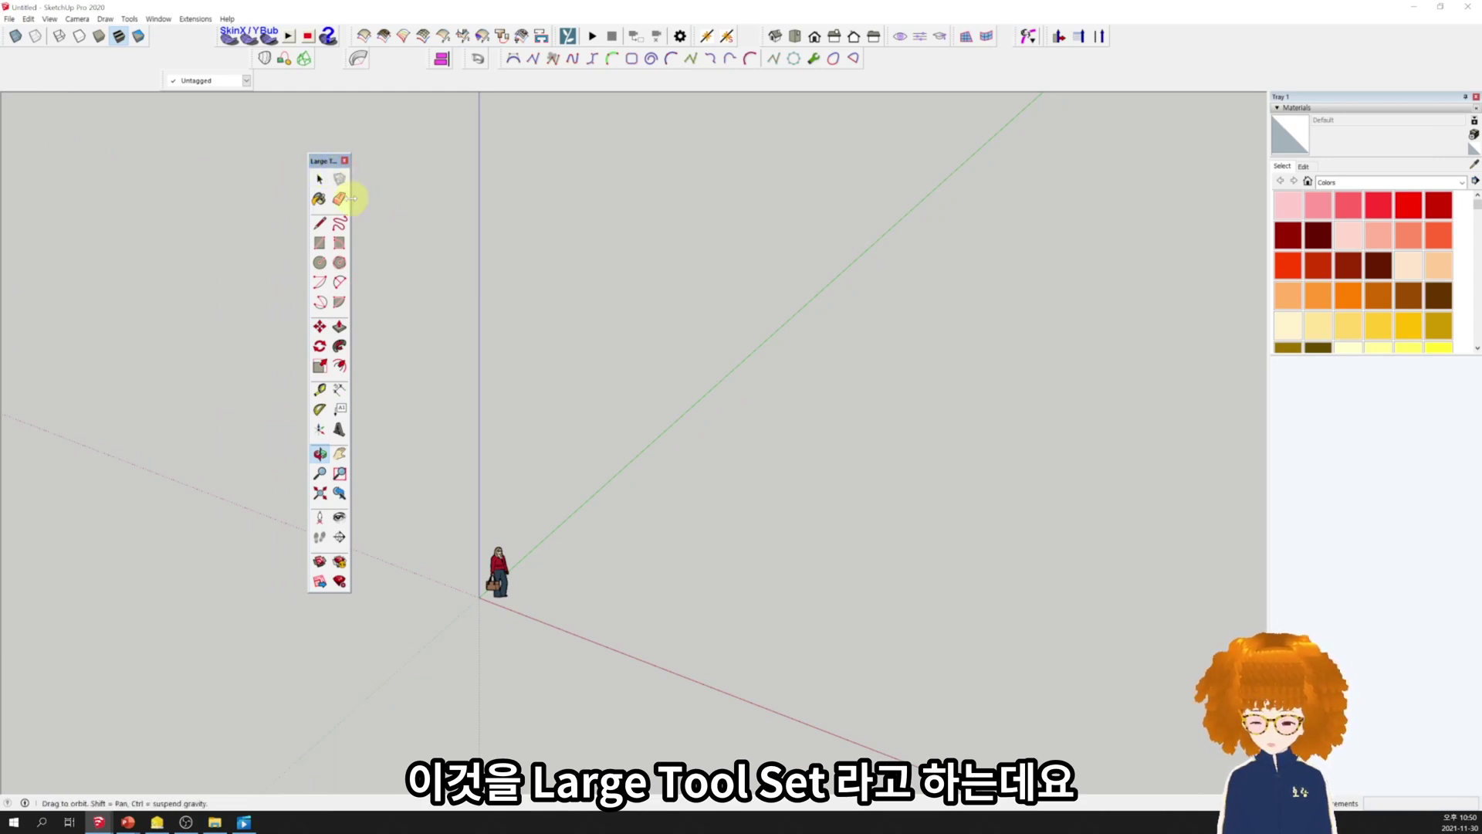
drag(325, 160, 275, 138)
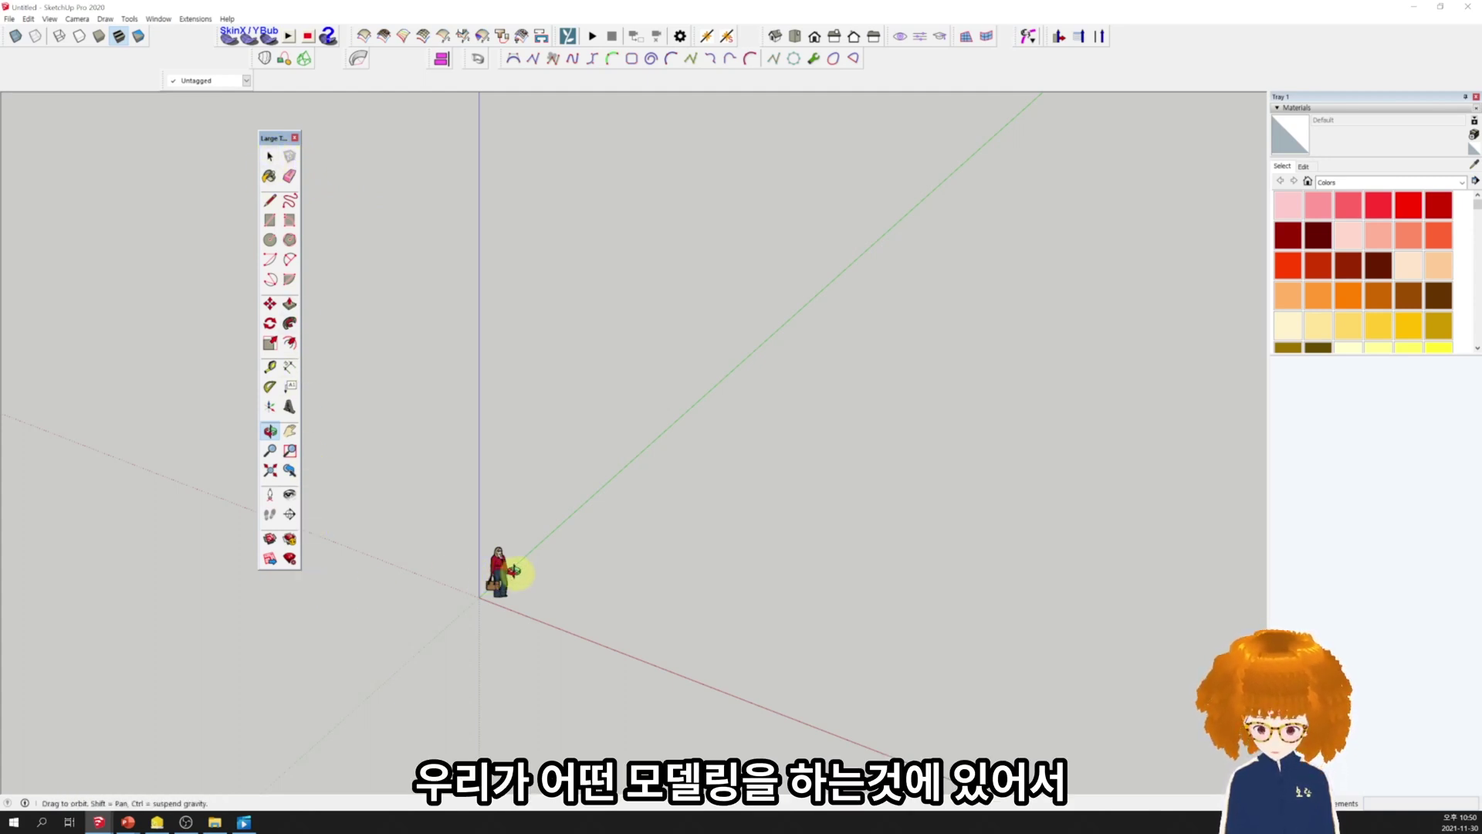
click(290, 430)
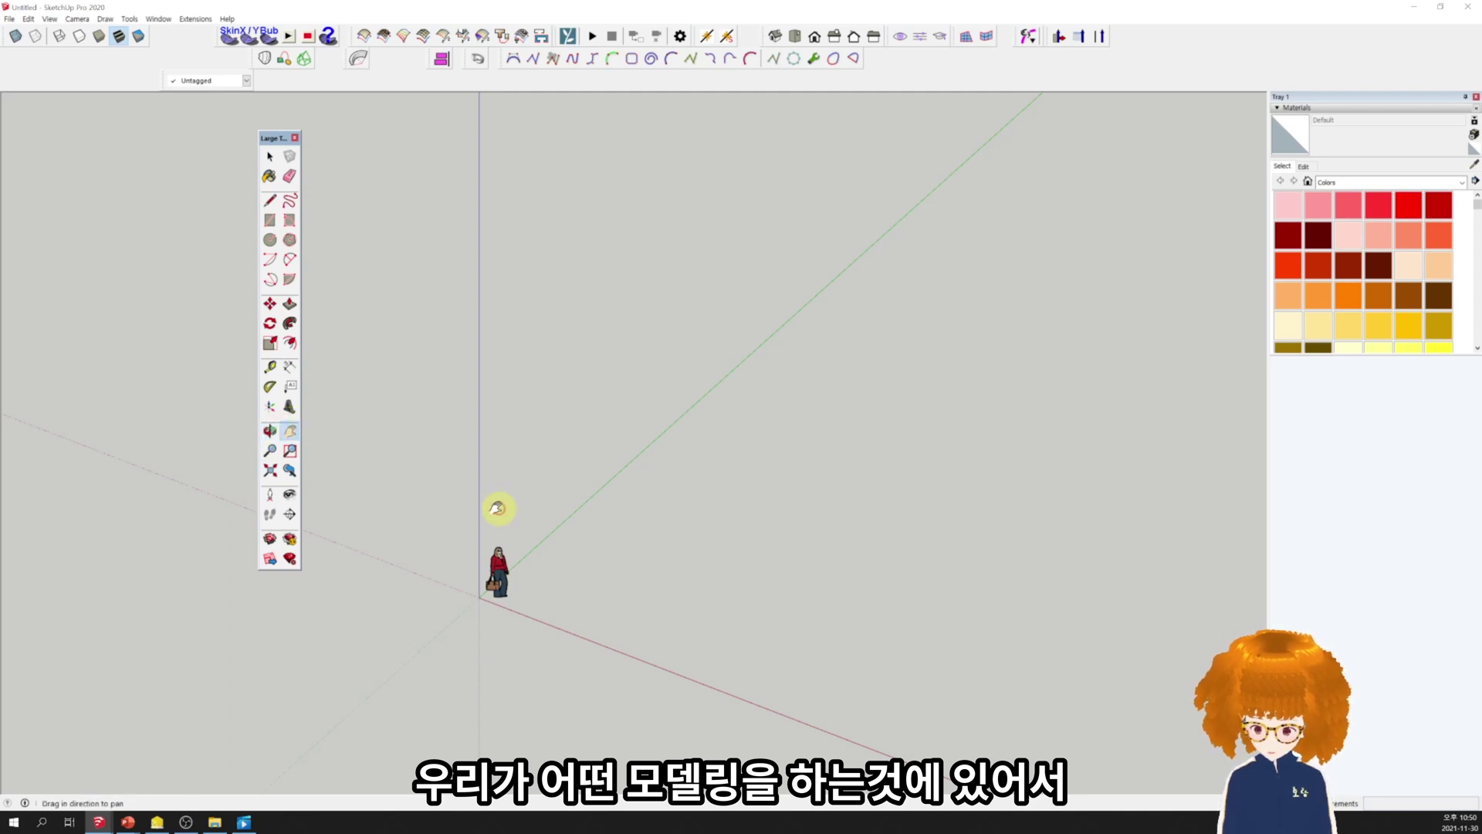
drag(498, 508, 424, 330)
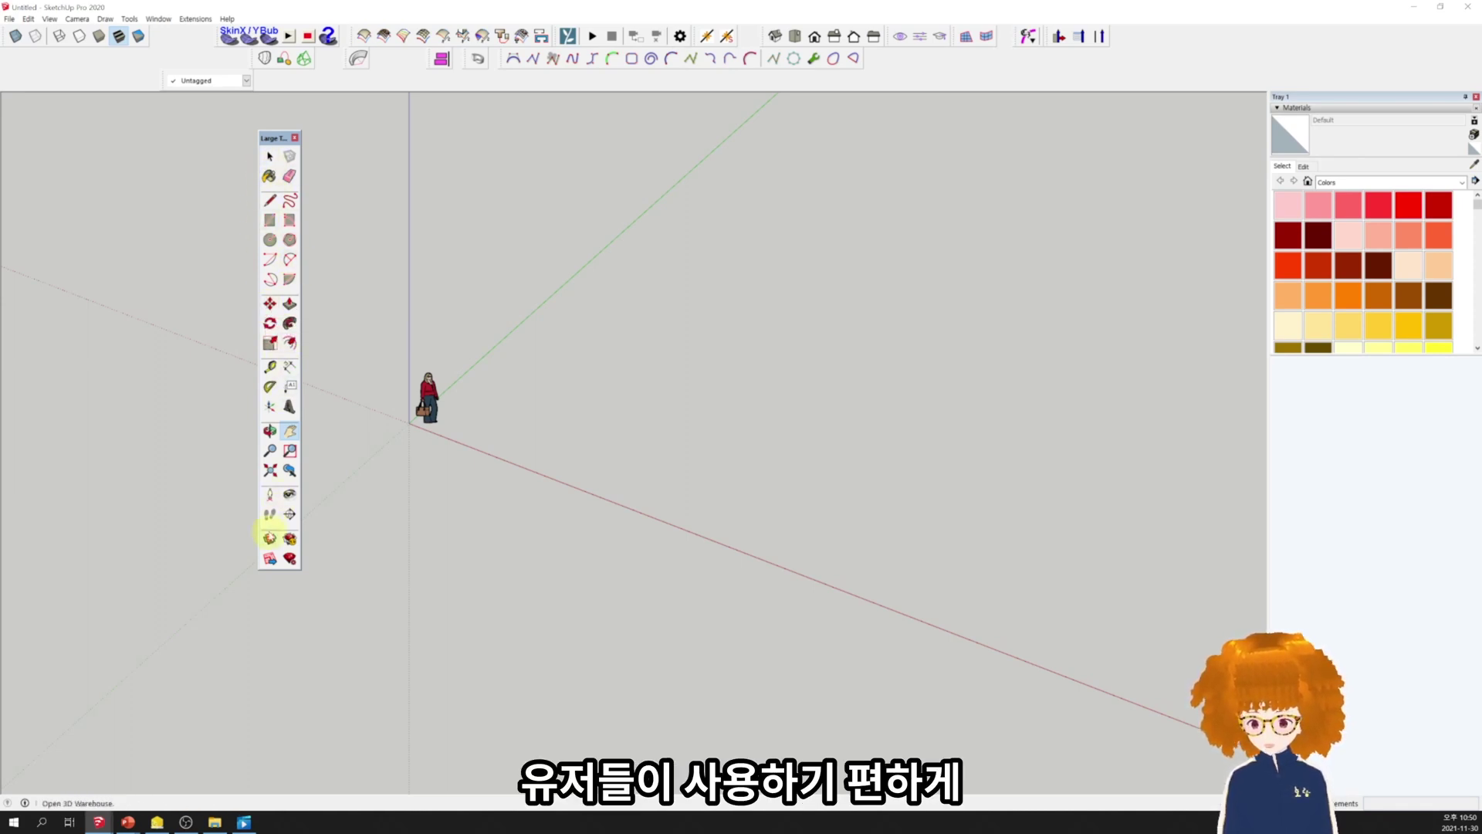
drag(272, 139, 218, 136)
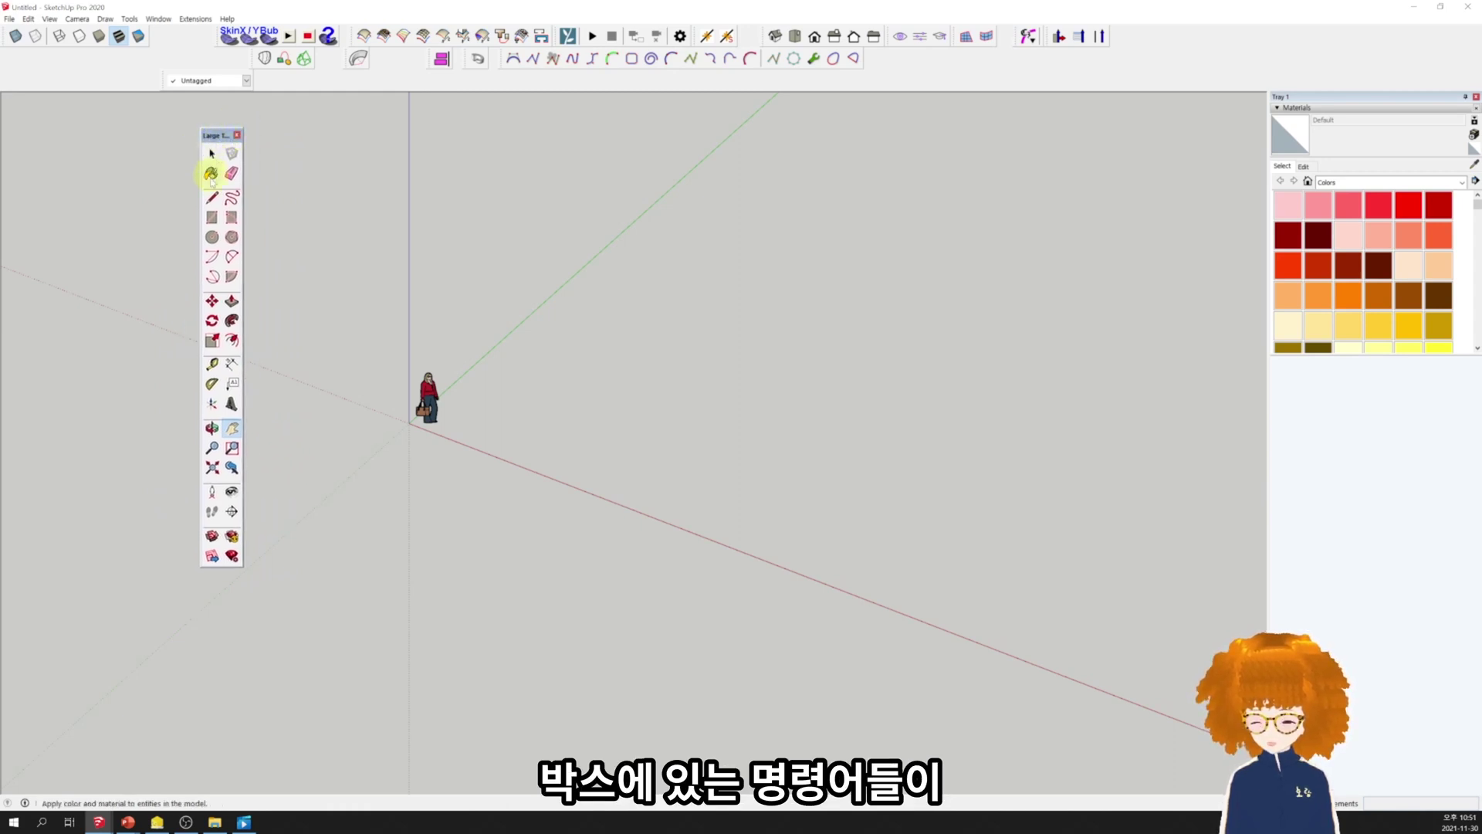
click(30, 20)
mouse_move(16, 21)
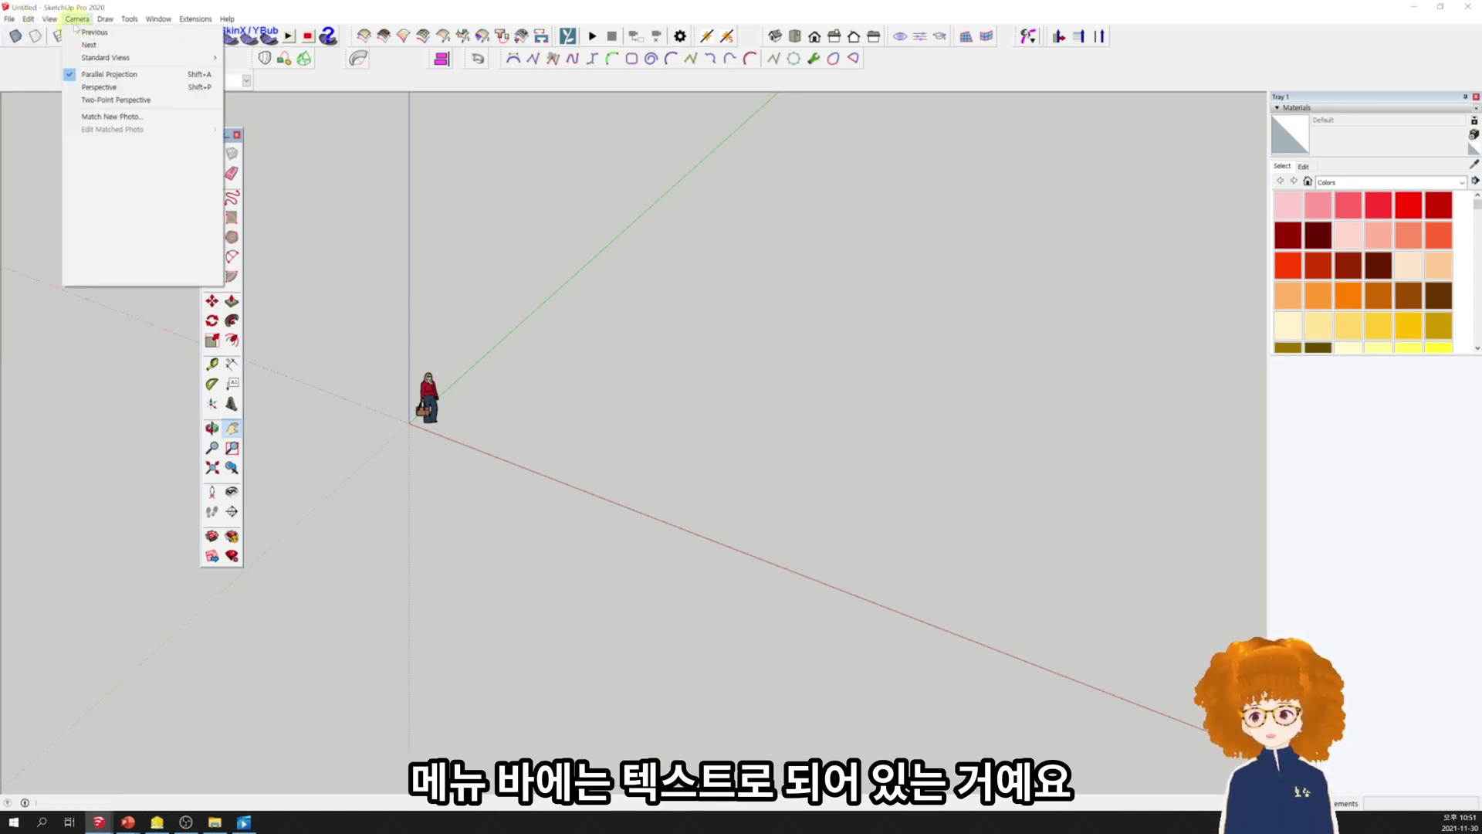
mouse_move(78, 25)
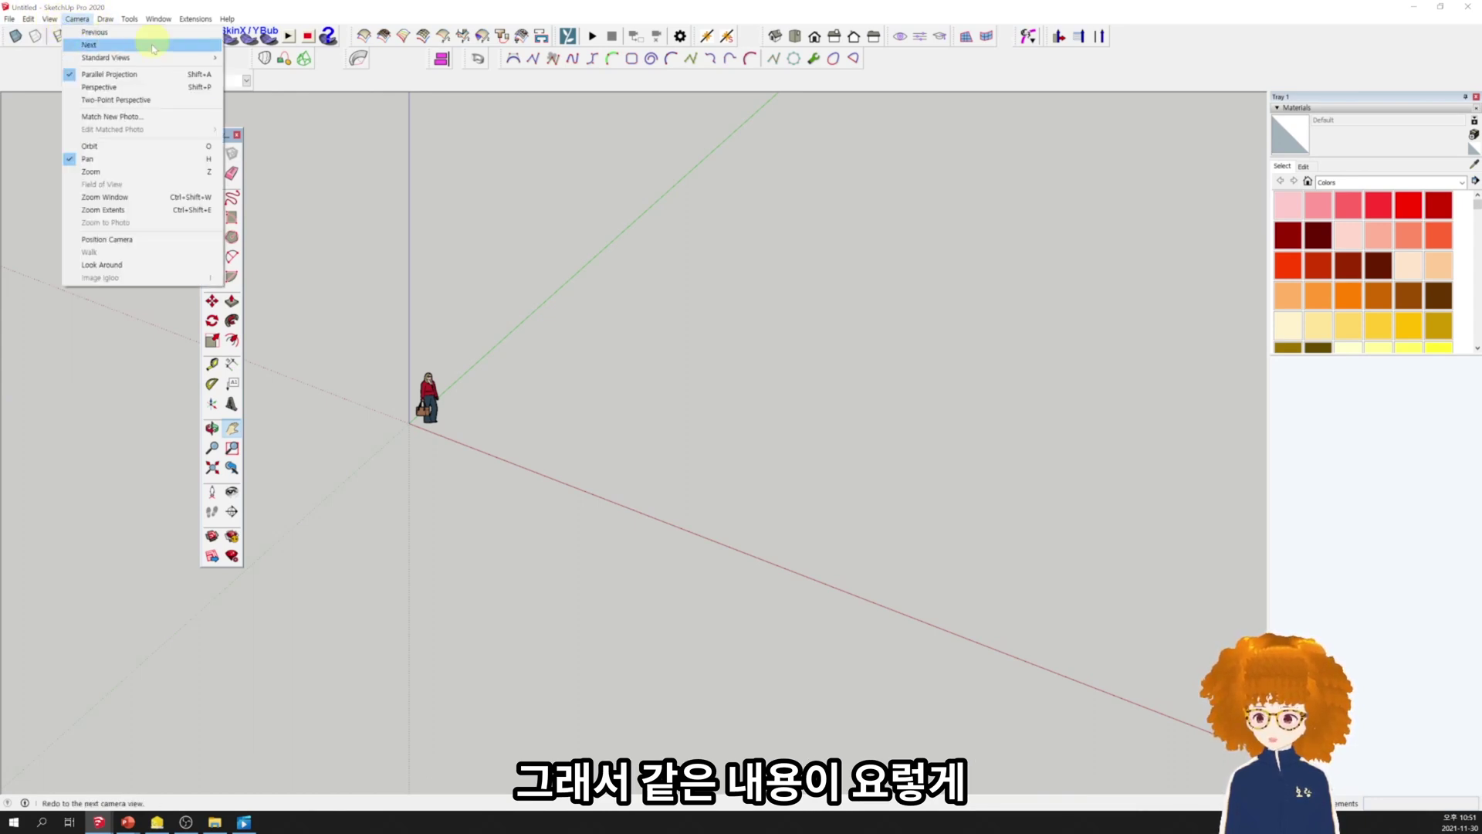
click(226, 137)
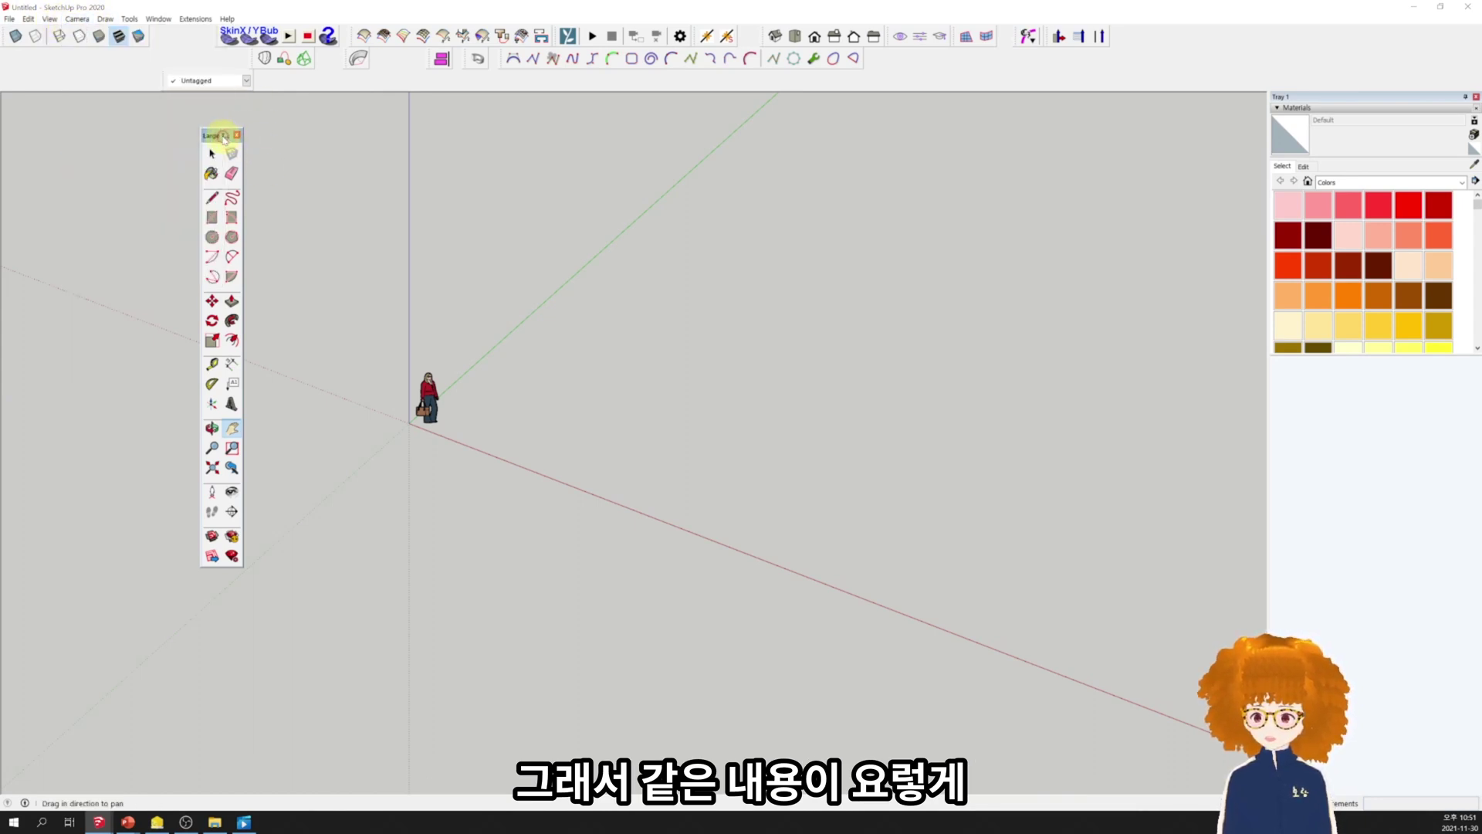
- Reposition the floating Large Tool Set and close it
drag(226, 136, 109, 133)
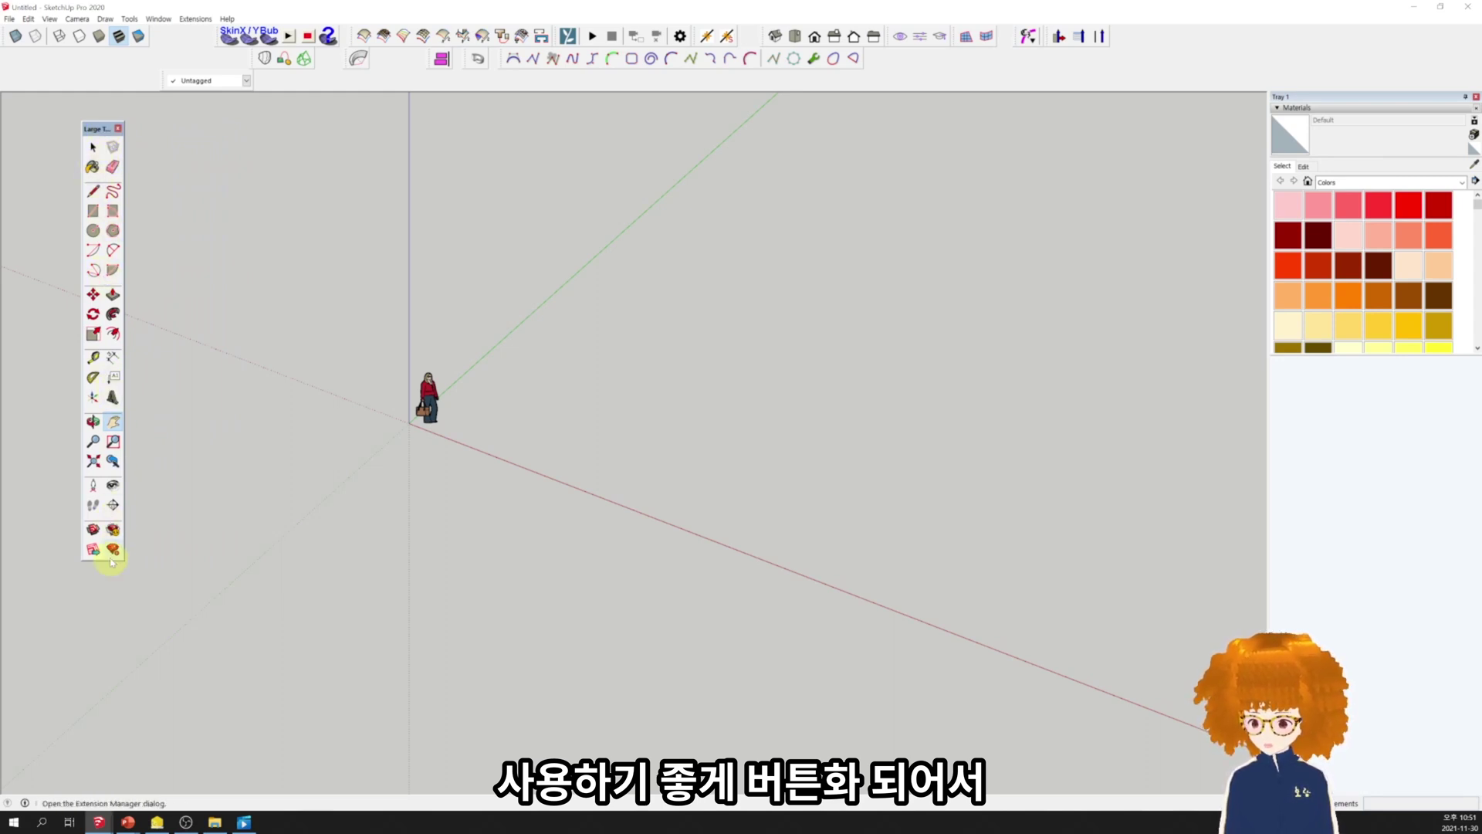
mouse_move(105, 133)
mouse_down()
mouse_move(156, 139)
mouse_move(128, 141)
mouse_up()
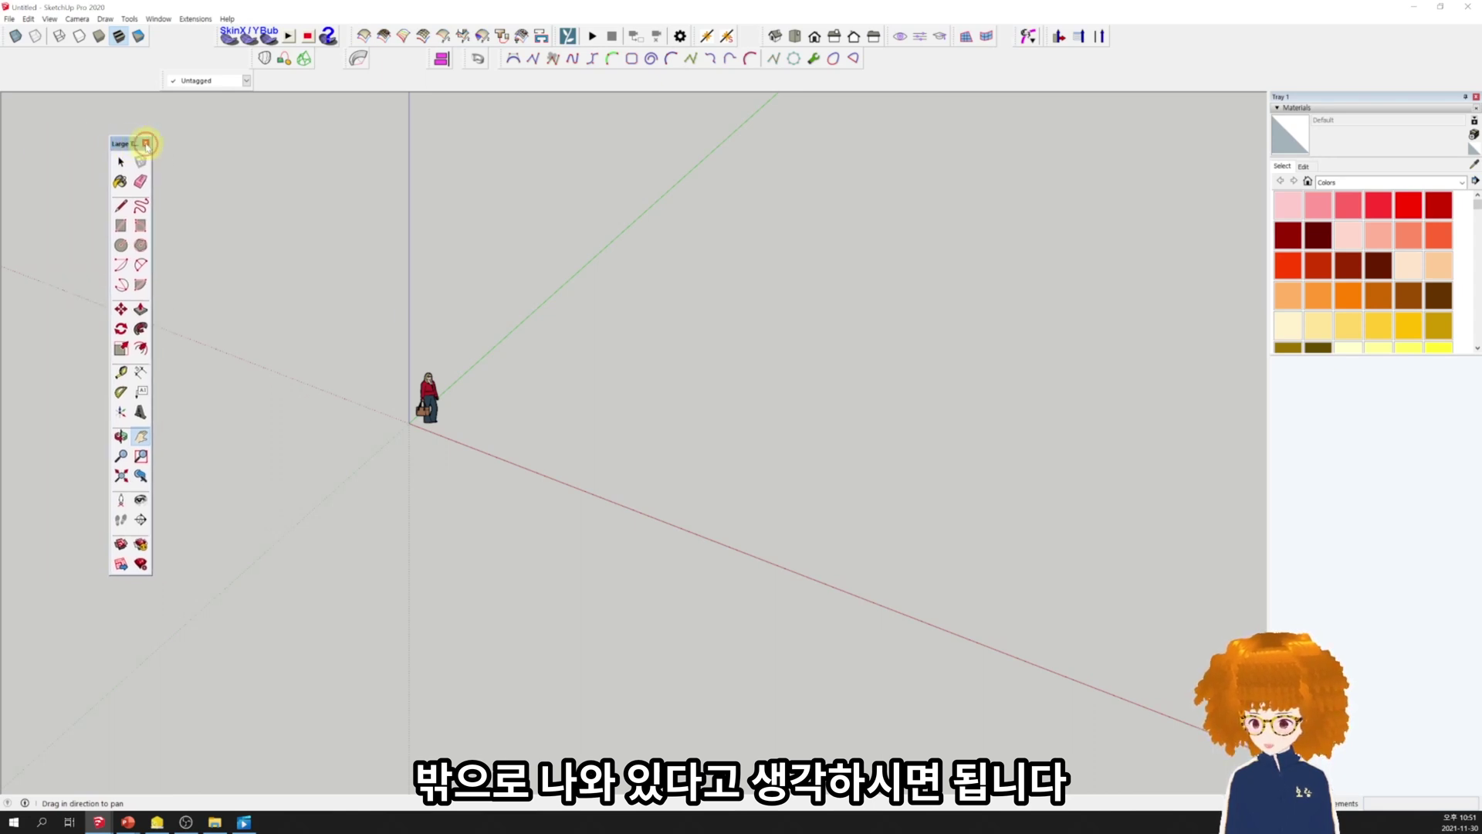
click(146, 143)
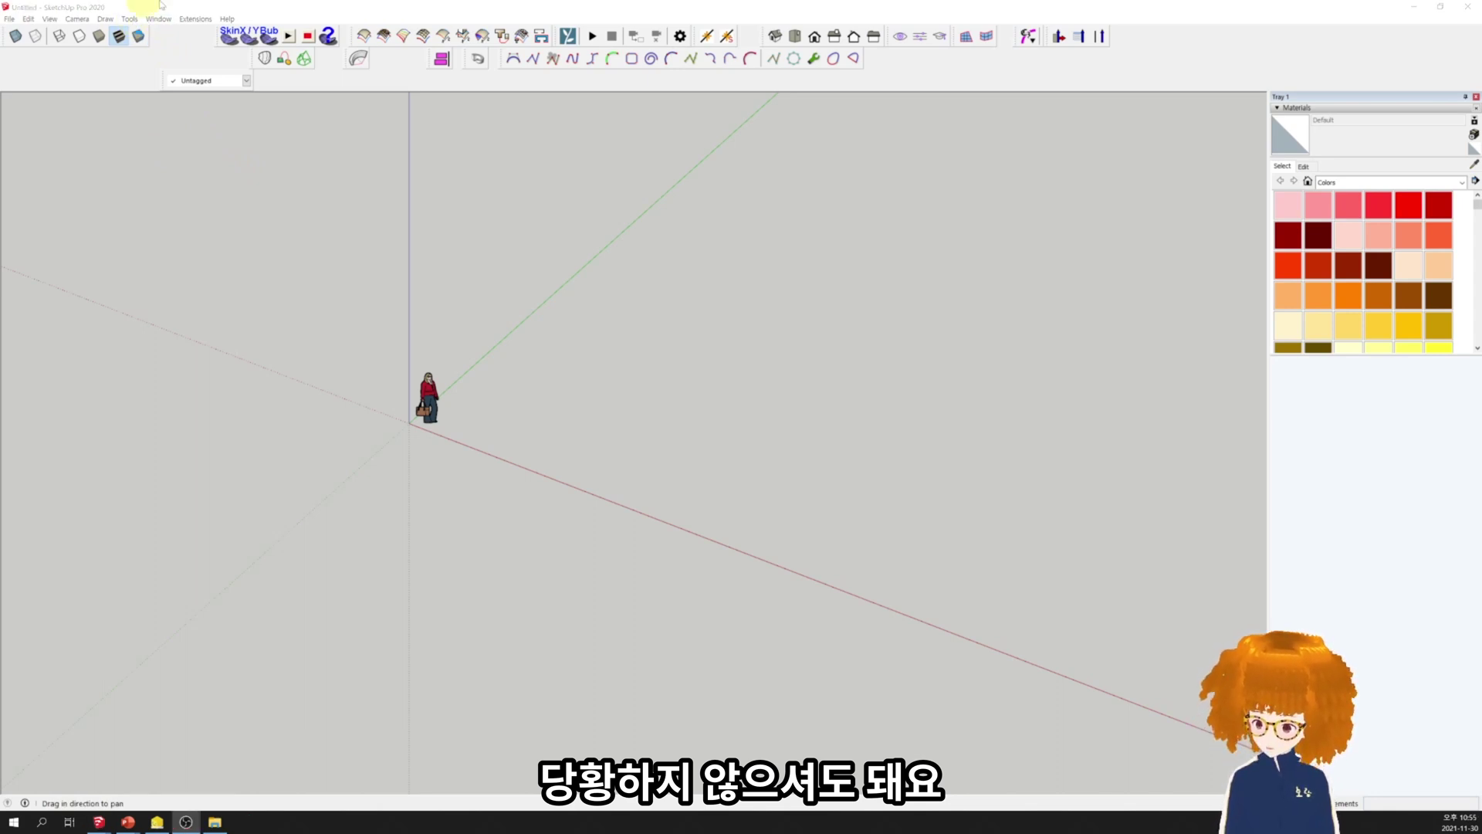
- Turn the Large Tool Set back on in the list of available toolbars
click(50, 20)
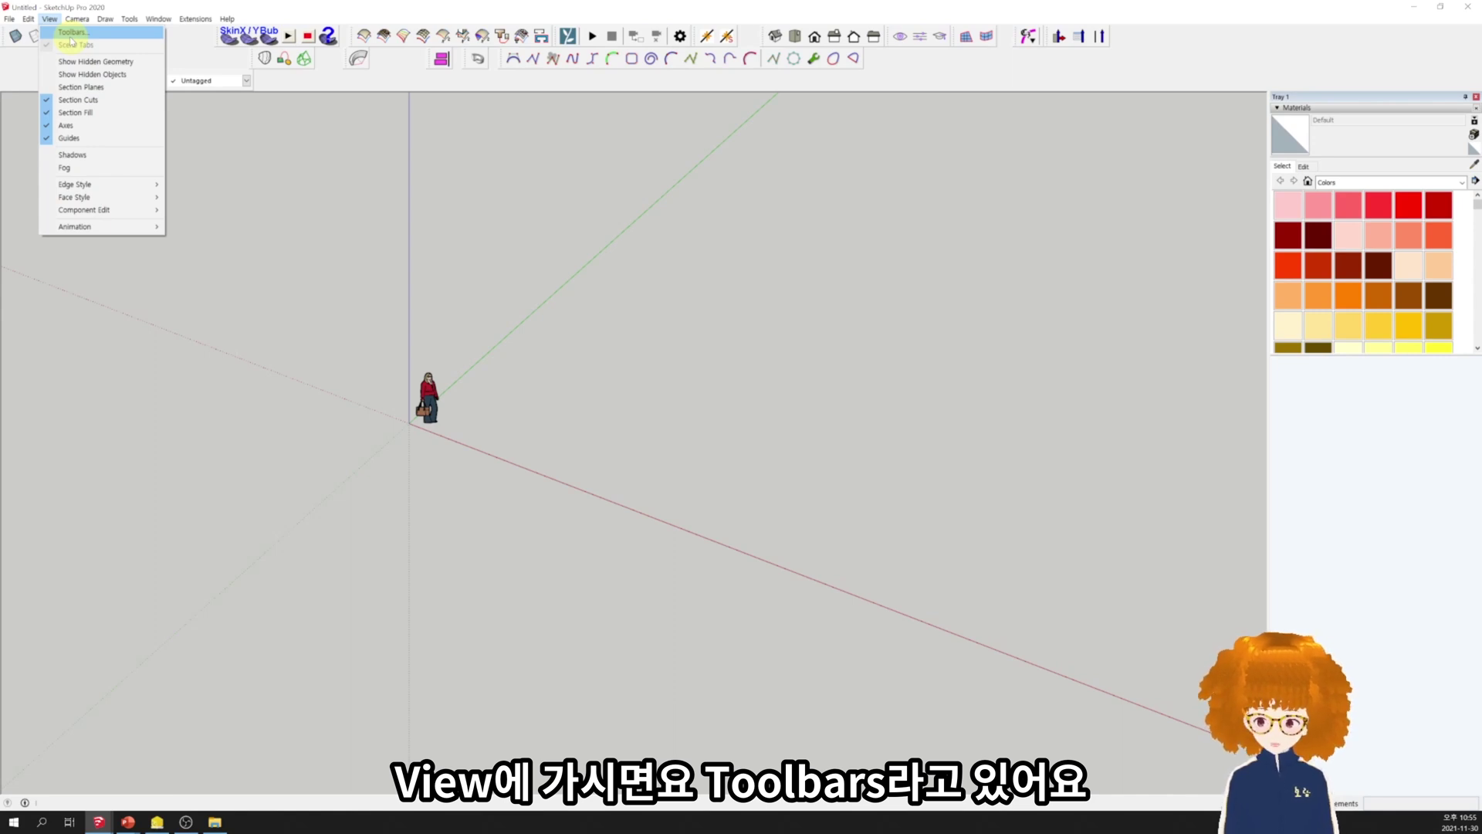
click(70, 34)
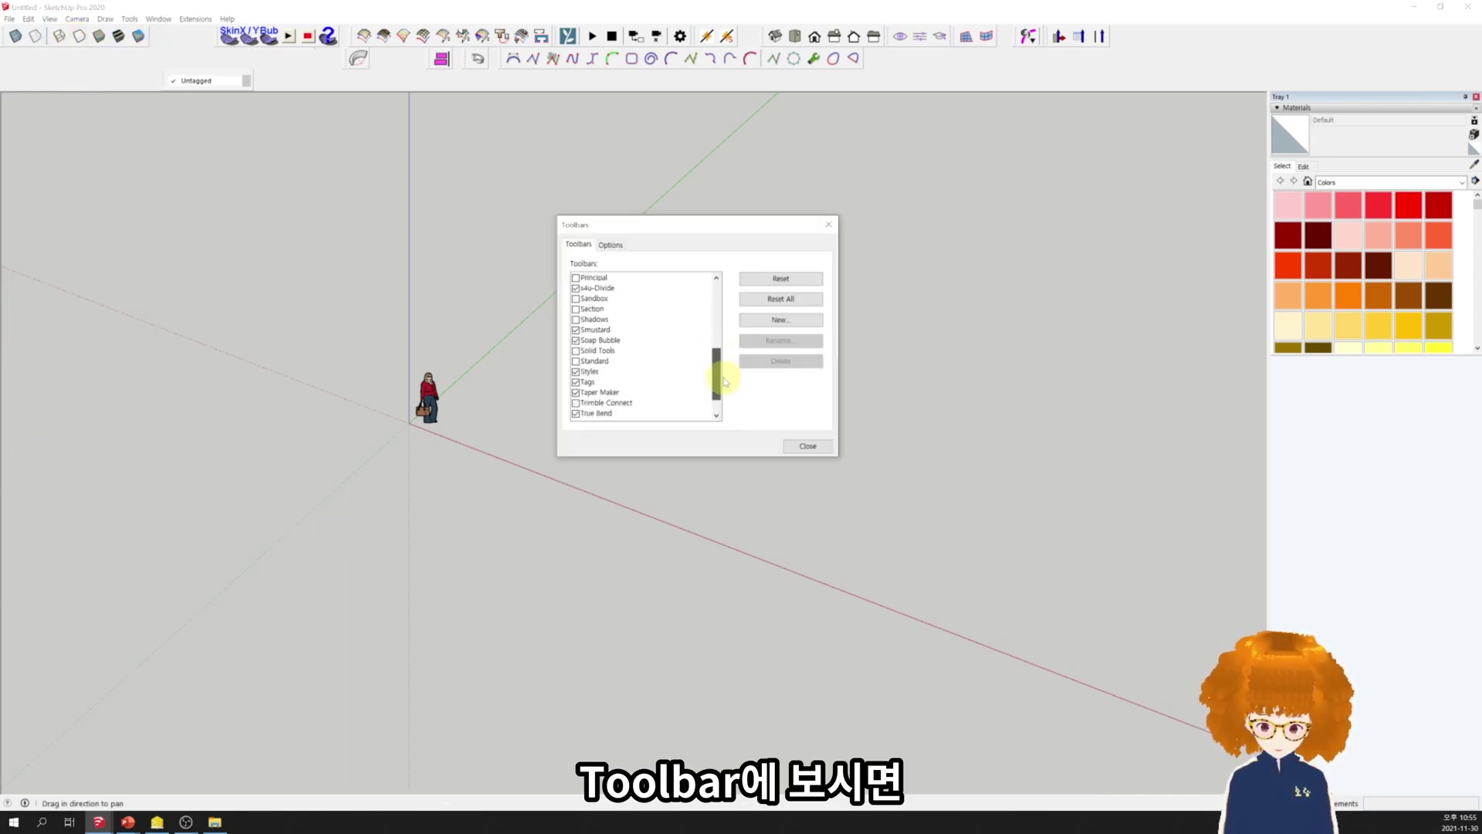
drag(725, 381, 723, 334)
click(575, 372)
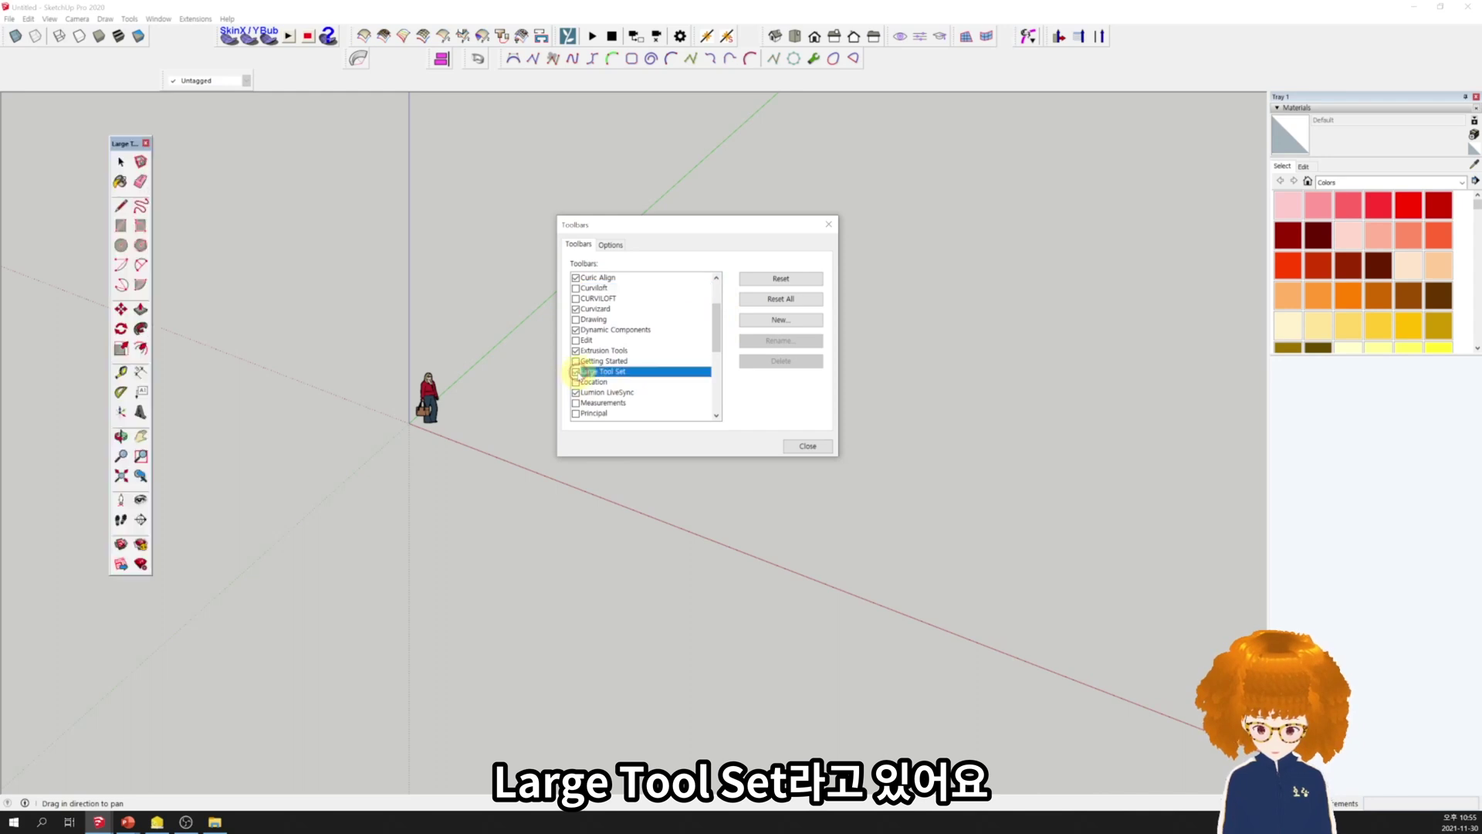
- Move the floating Large Tool Set aside, and practise closing and re-enabling it
drag(124, 143, 78, 145)
click(99, 145)
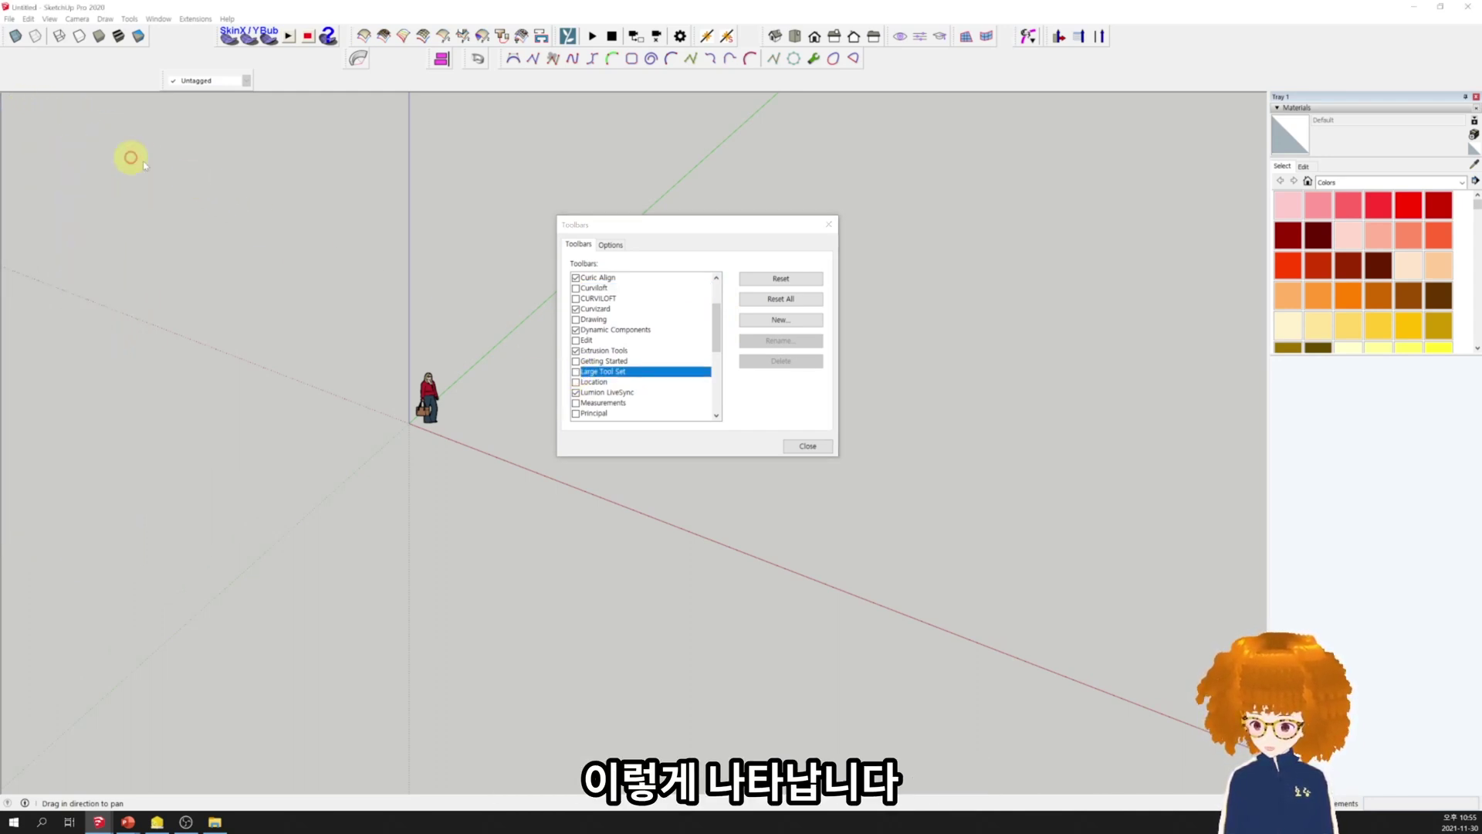
click(576, 371)
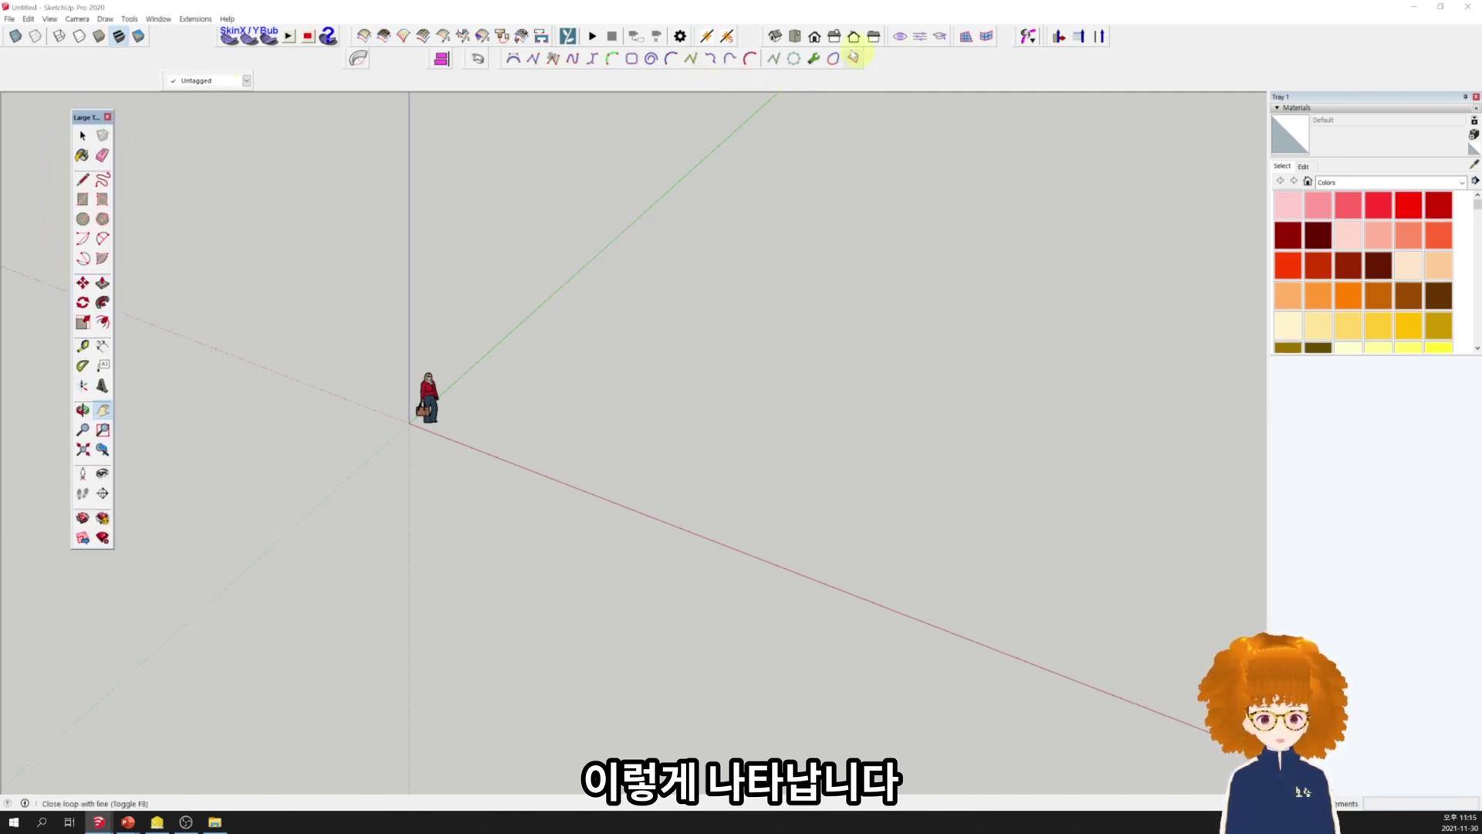
- Undock the Views toolbar over the drawing area and switch the camera through the front, top and isometric views
drag(762, 35, 782, 180)
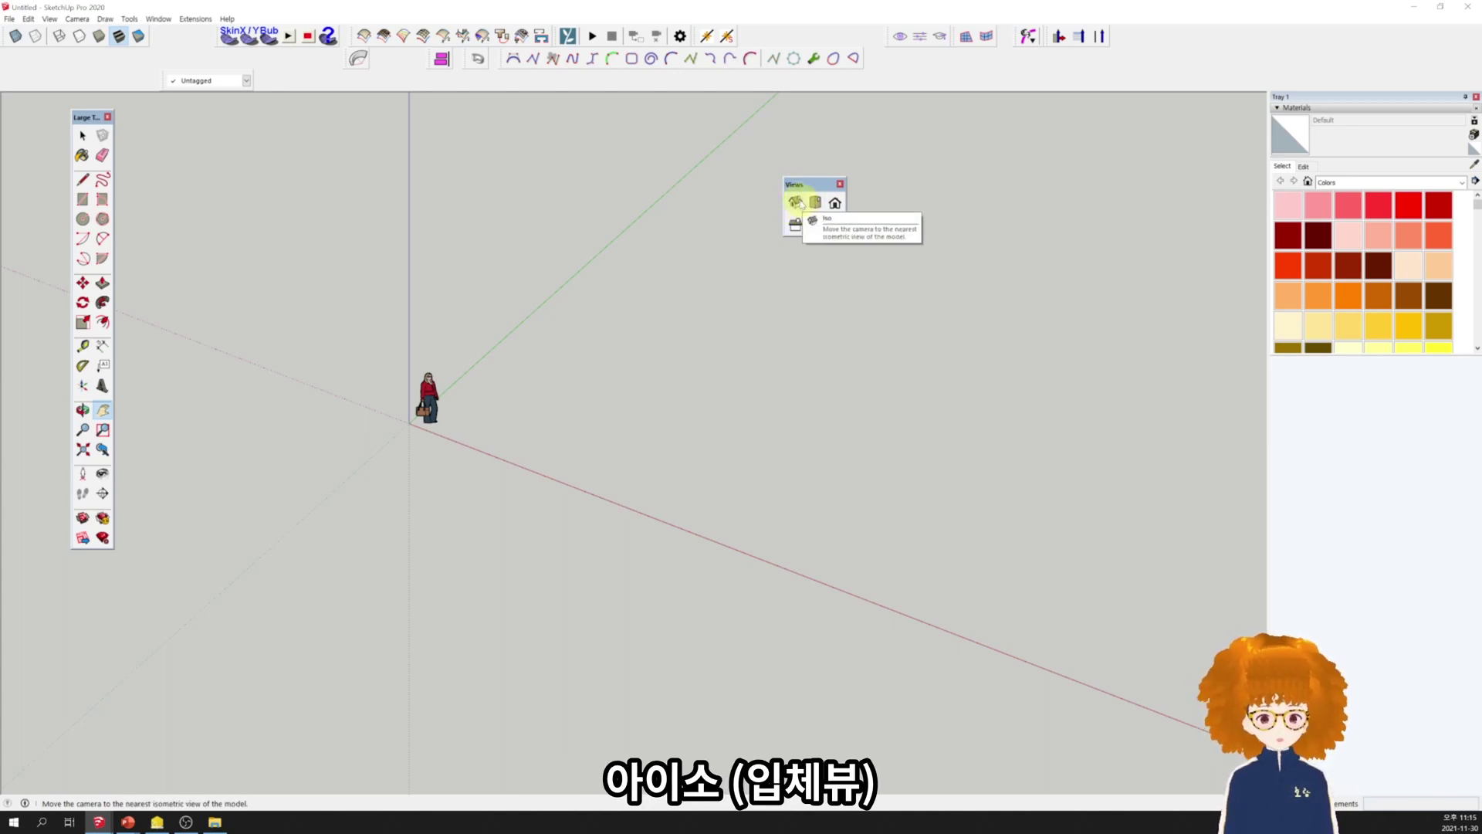
click(835, 204)
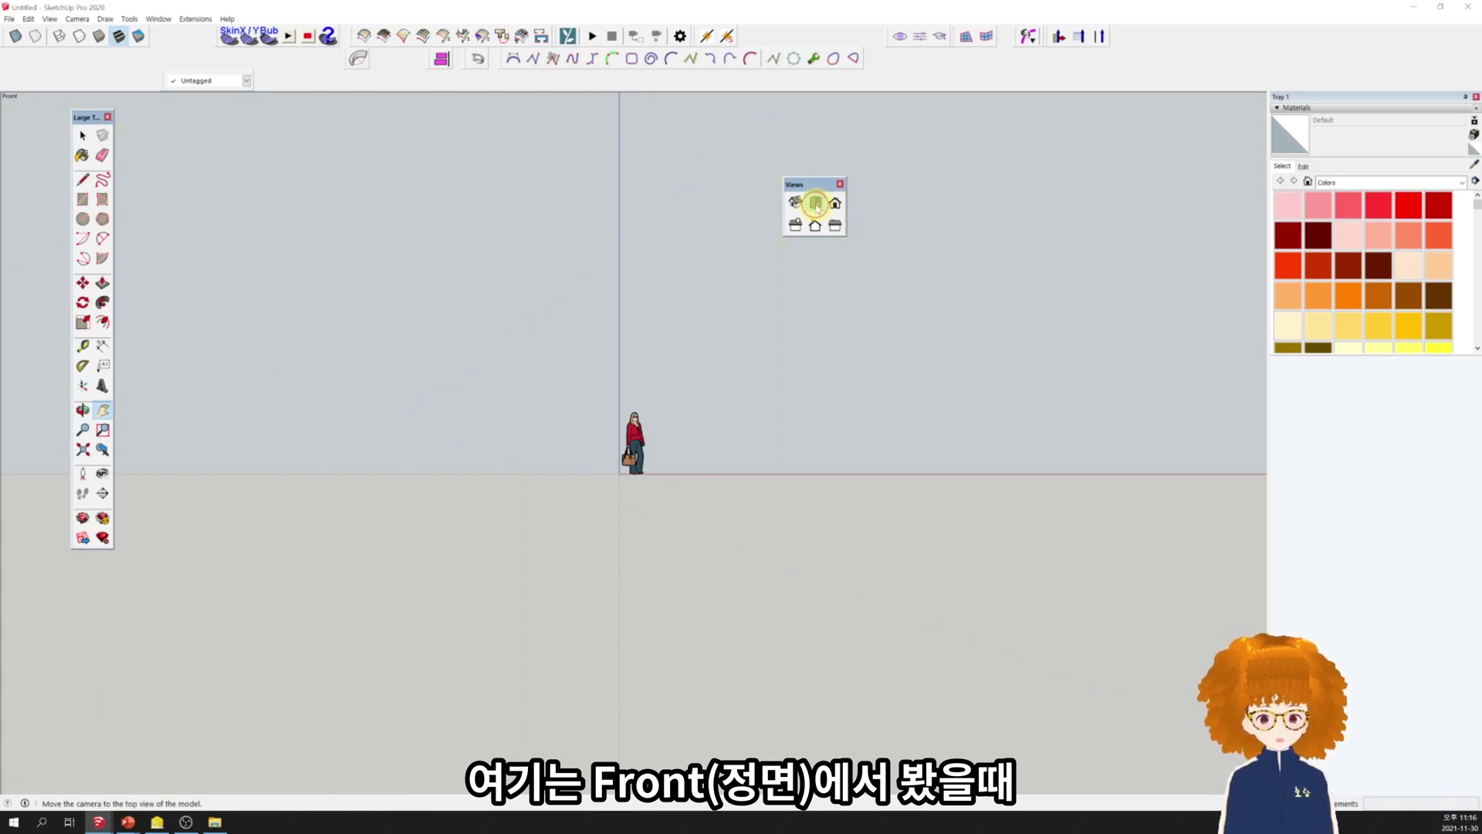
click(815, 203)
click(795, 203)
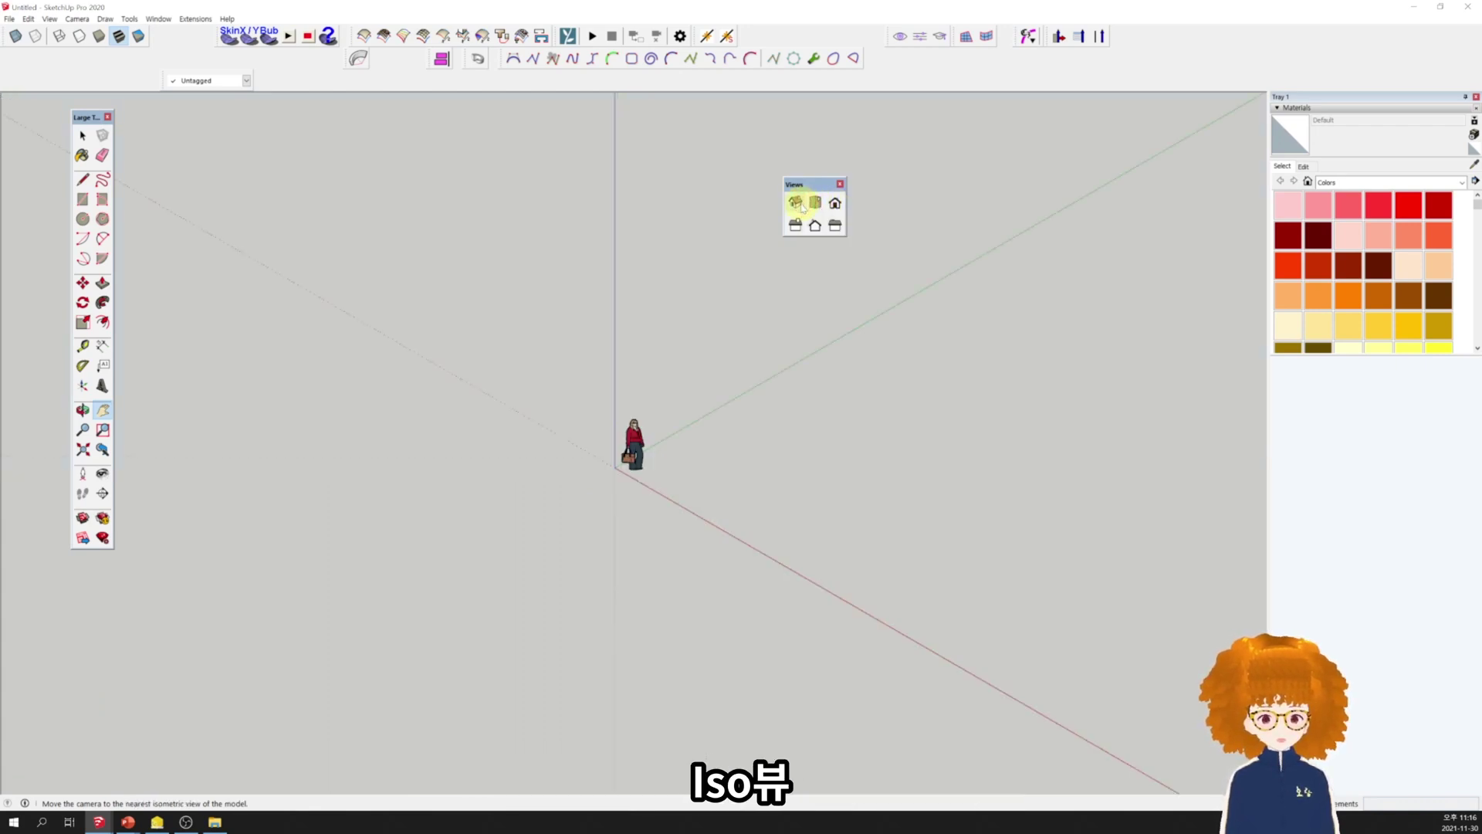
- View the model from the right, back and left, and return to the isometric view
click(796, 226)
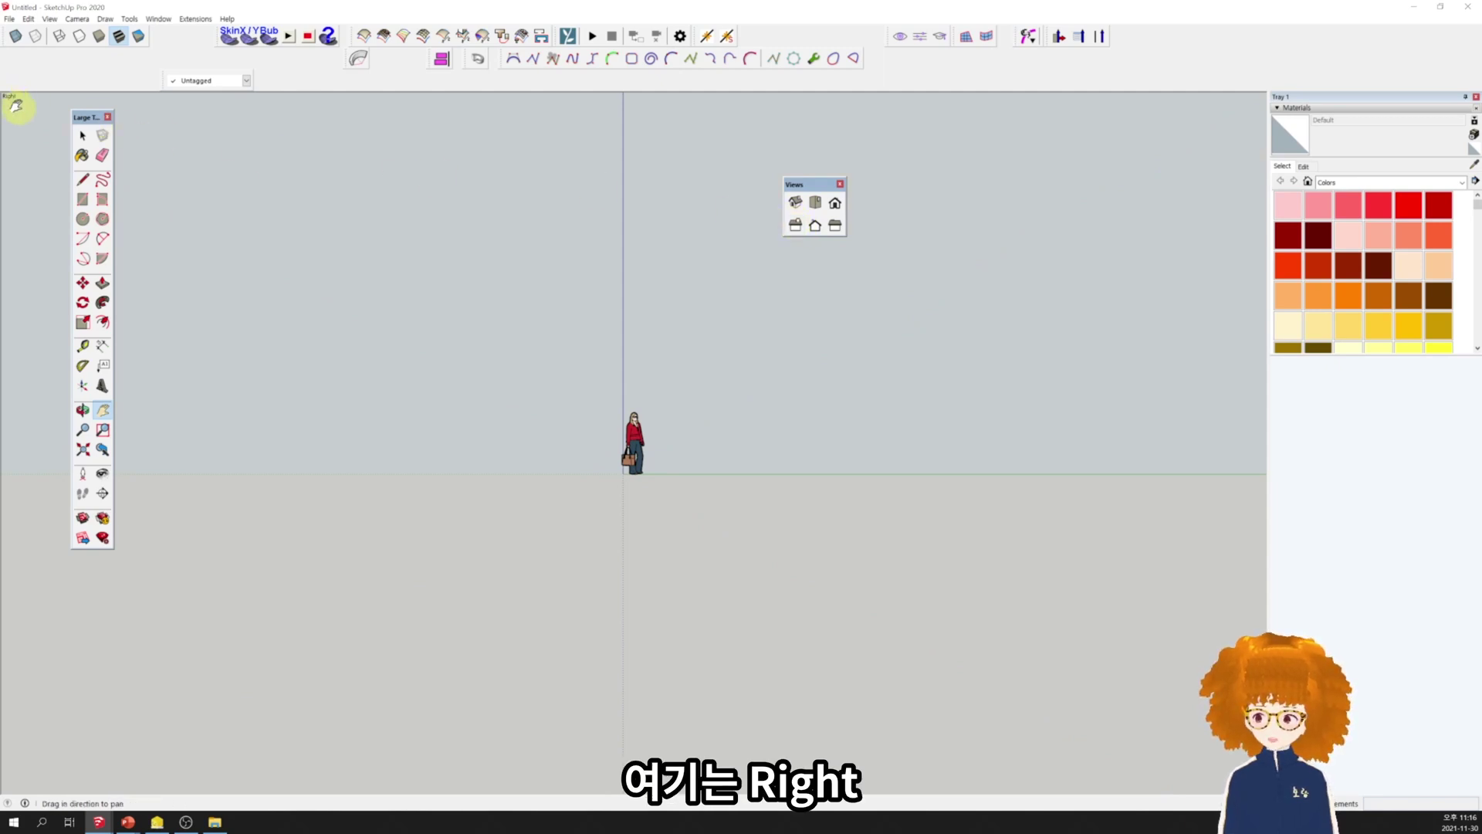
click(815, 226)
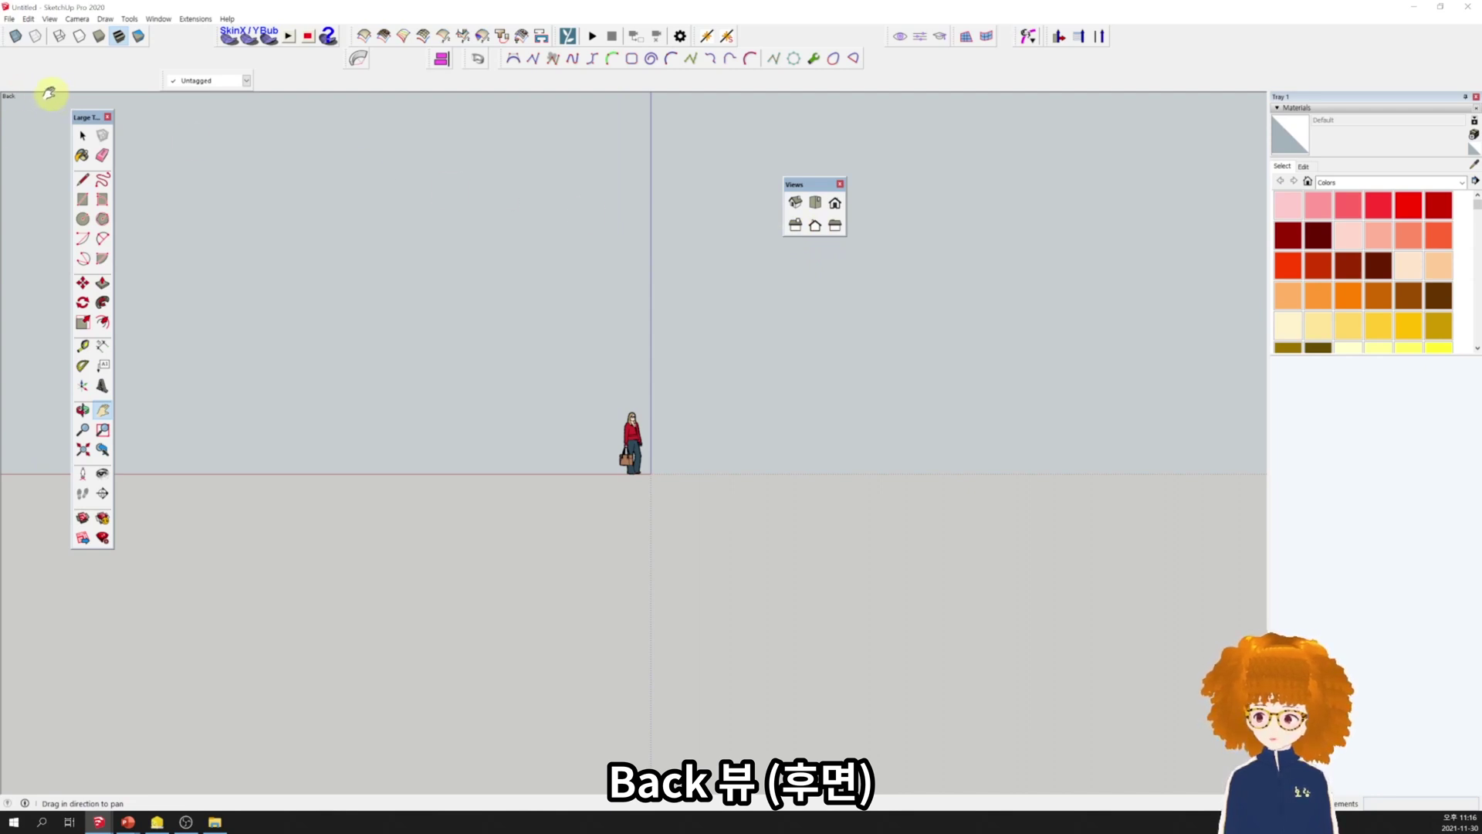
click(834, 225)
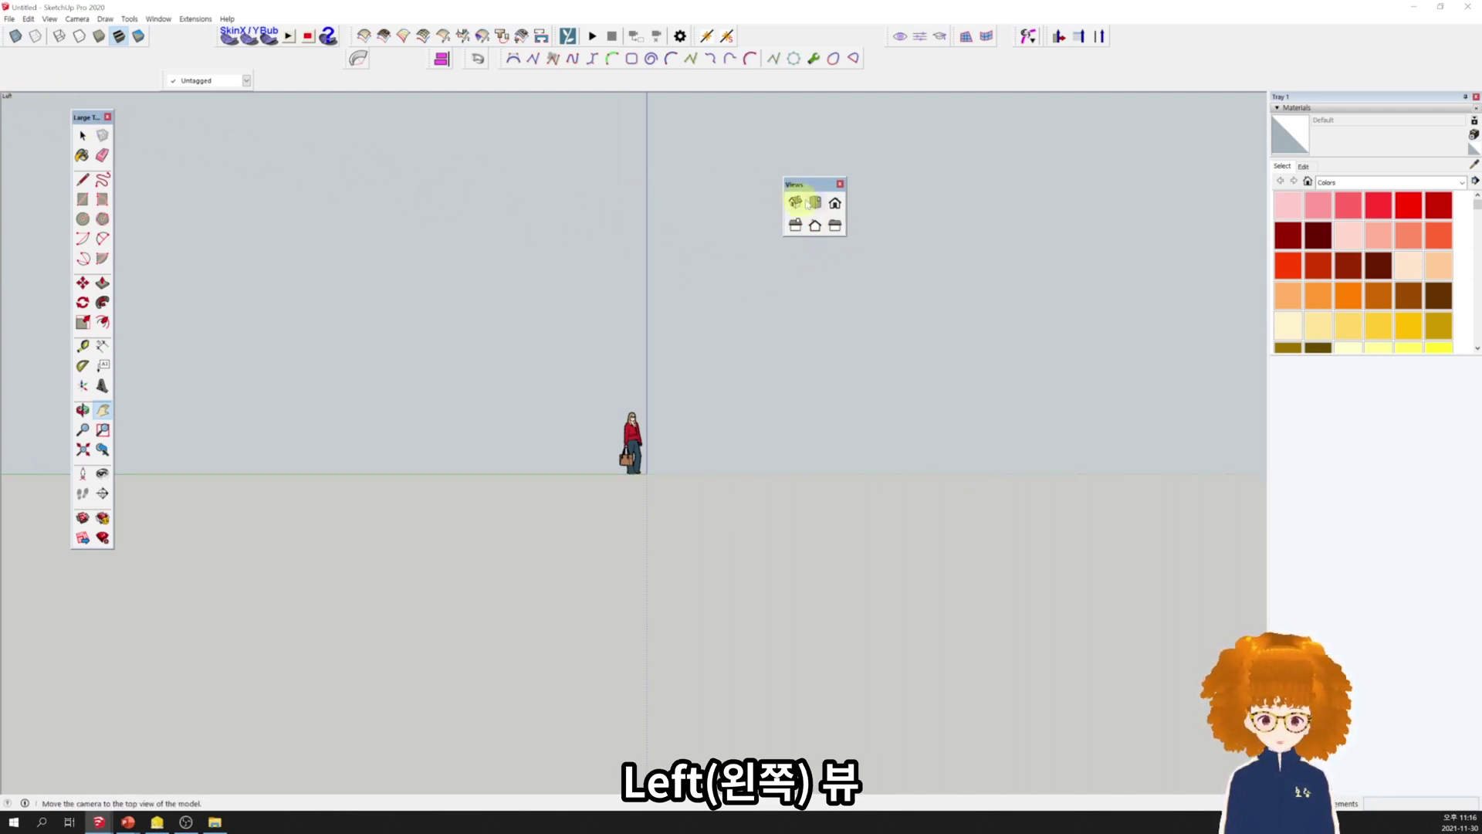
click(795, 202)
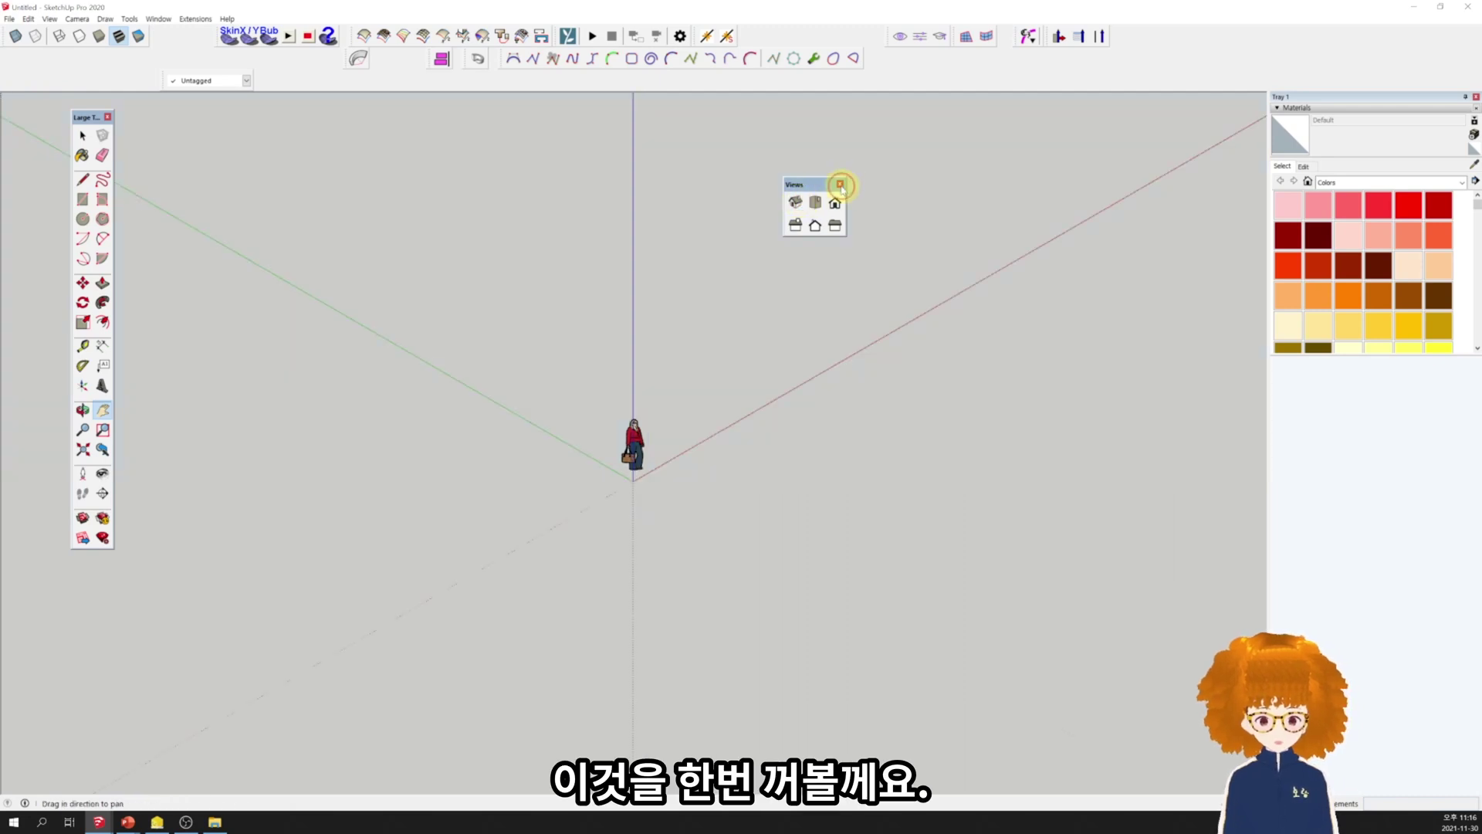
- Close the floating Views toolbar and turn it back on in the list of available toolbars
click(841, 184)
click(49, 20)
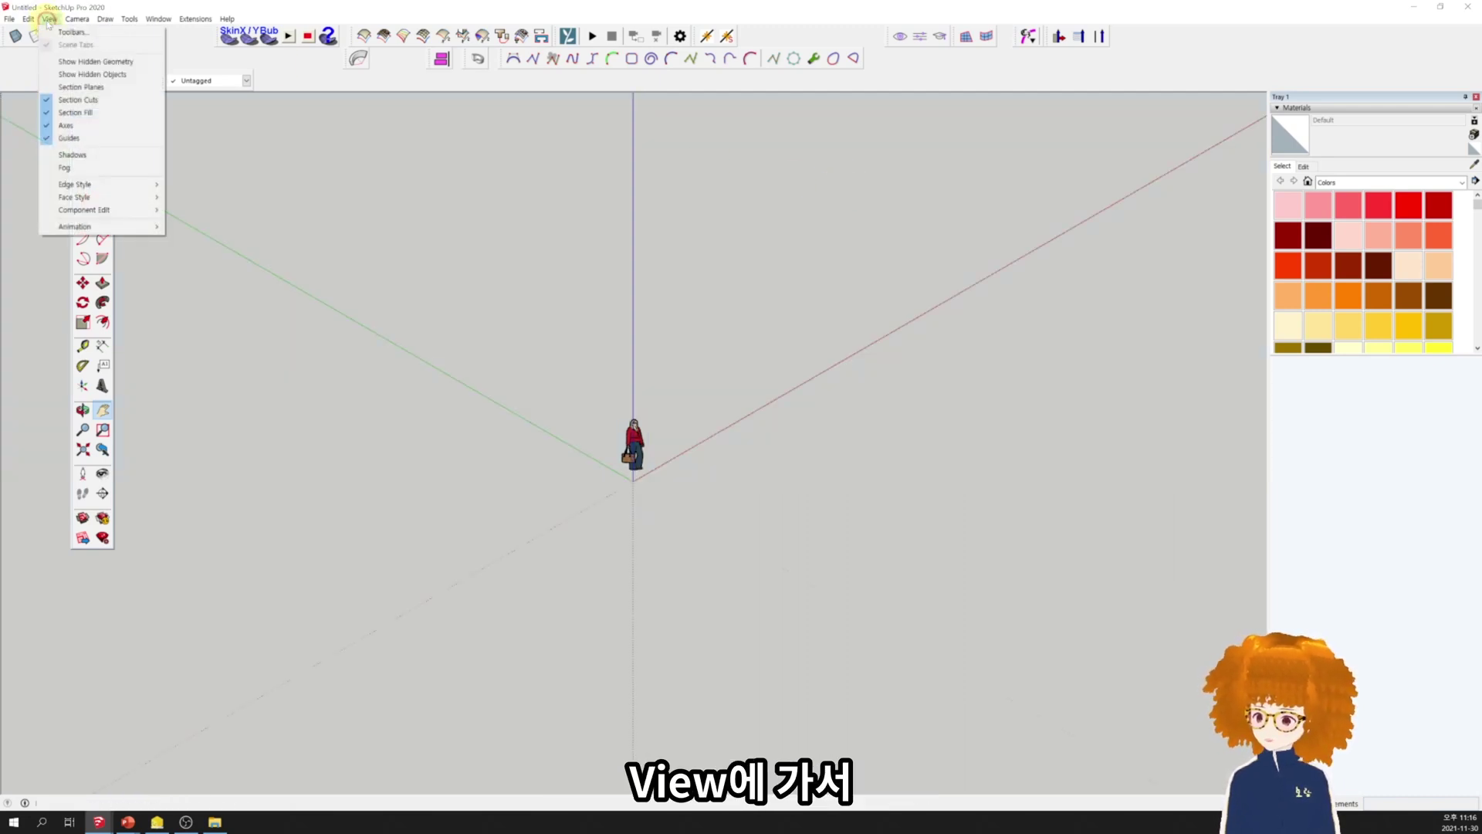
click(62, 32)
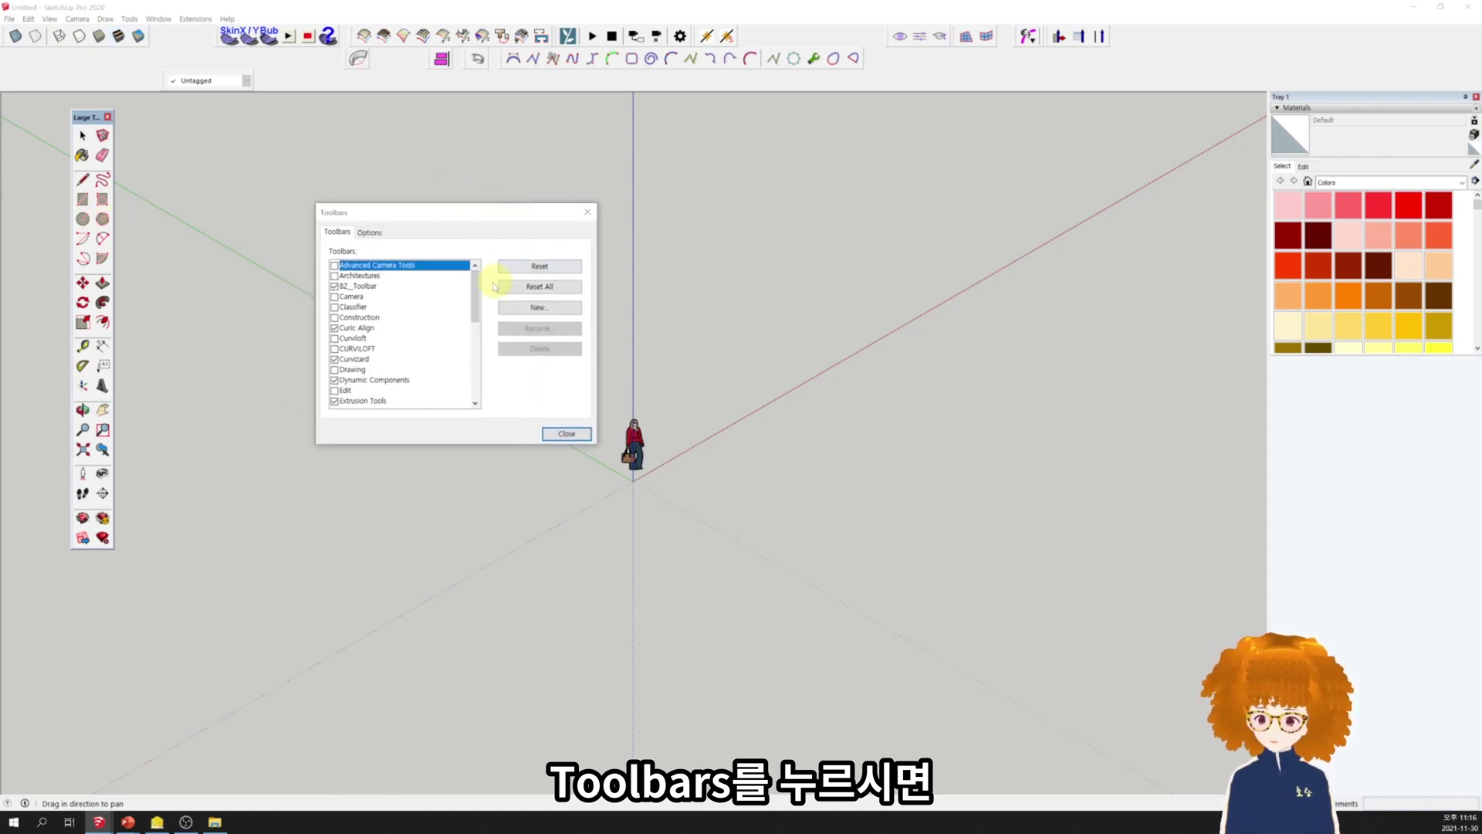
drag(477, 294, 479, 386)
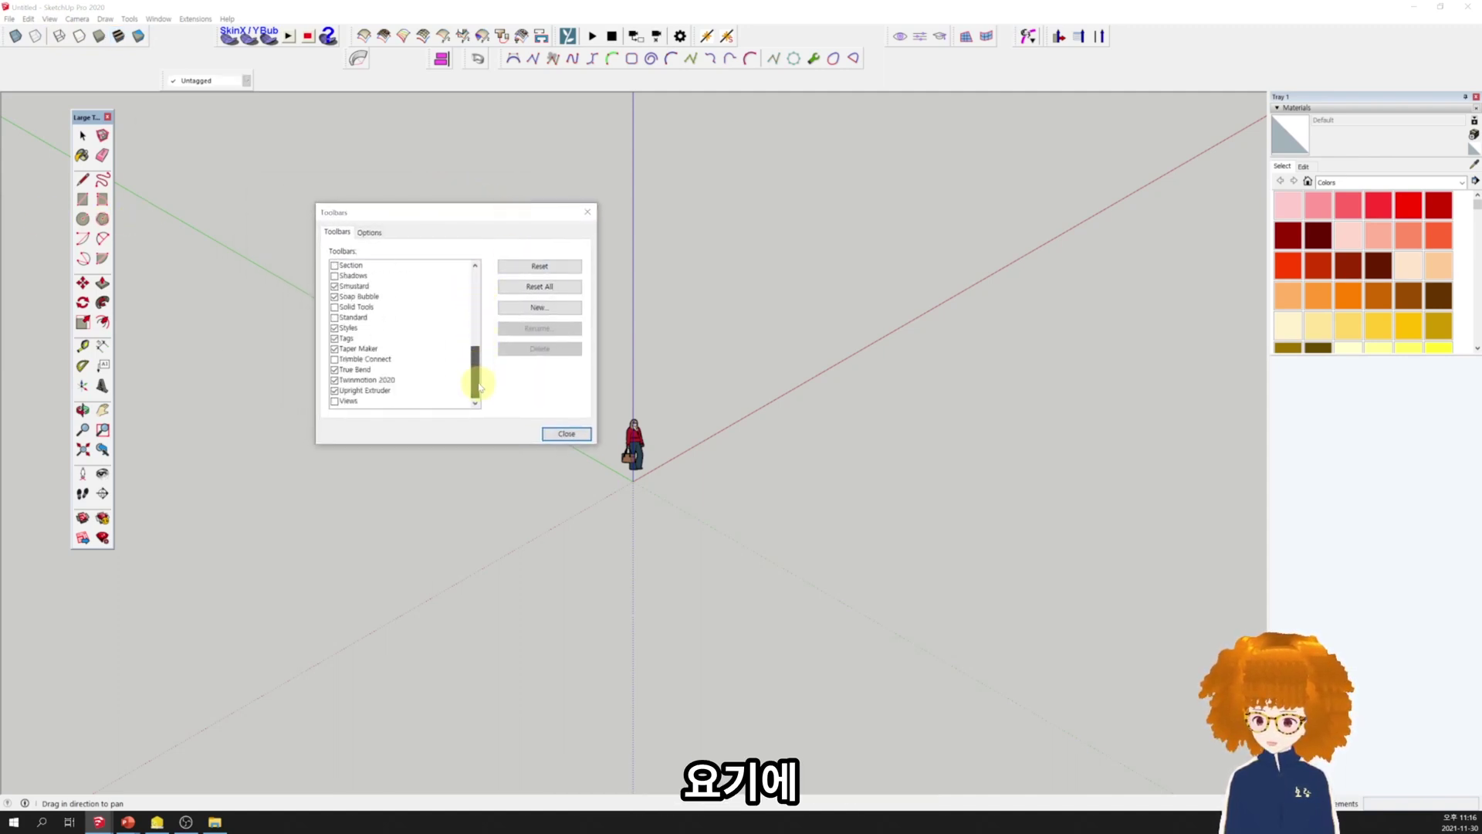
click(335, 402)
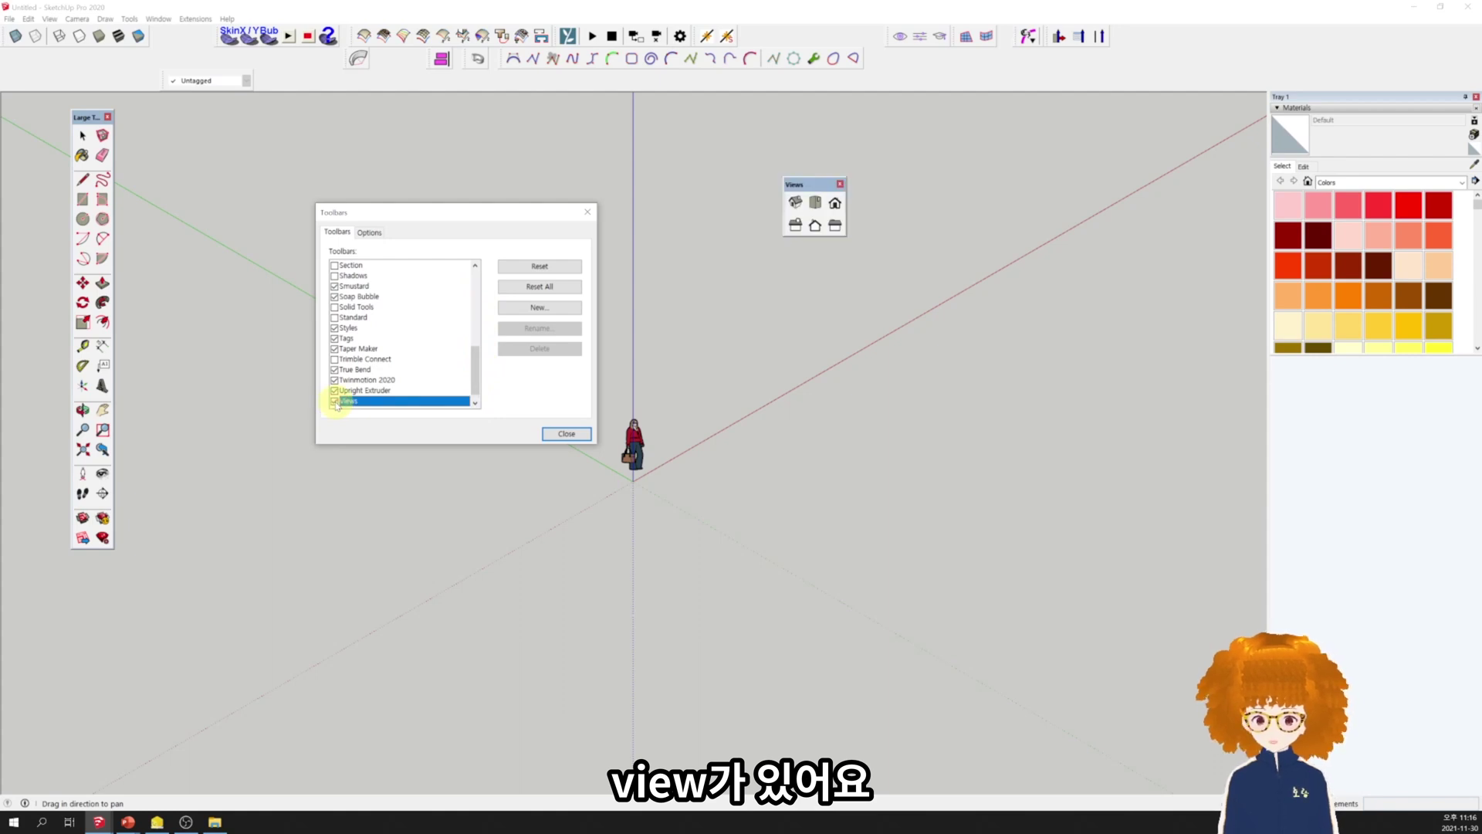
click(335, 401)
click(335, 401)
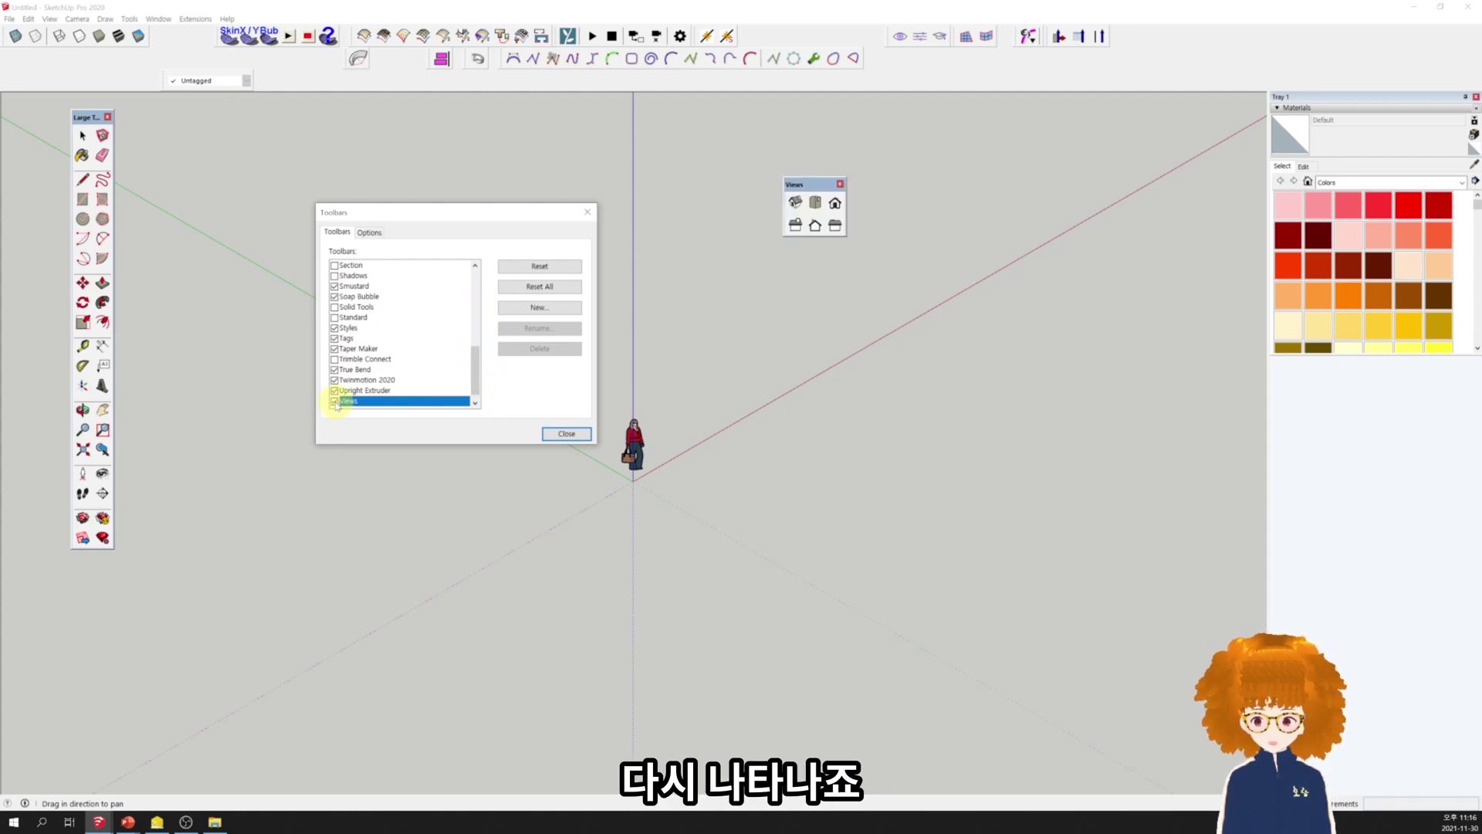
click(566, 434)
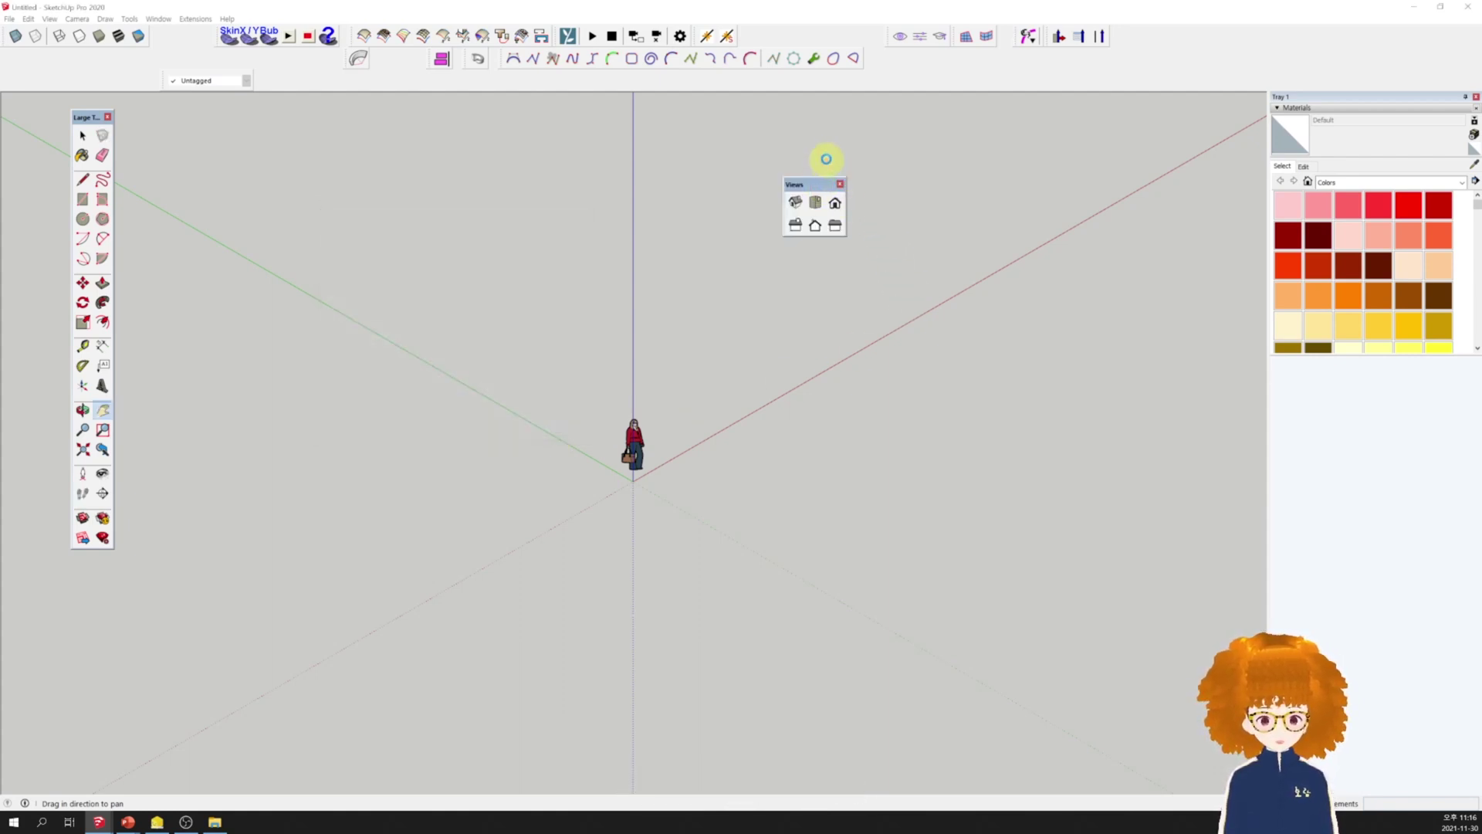
- Dock the floating Views toolbar in the upper toolbar row above the drawing area
drag(821, 186, 782, 51)
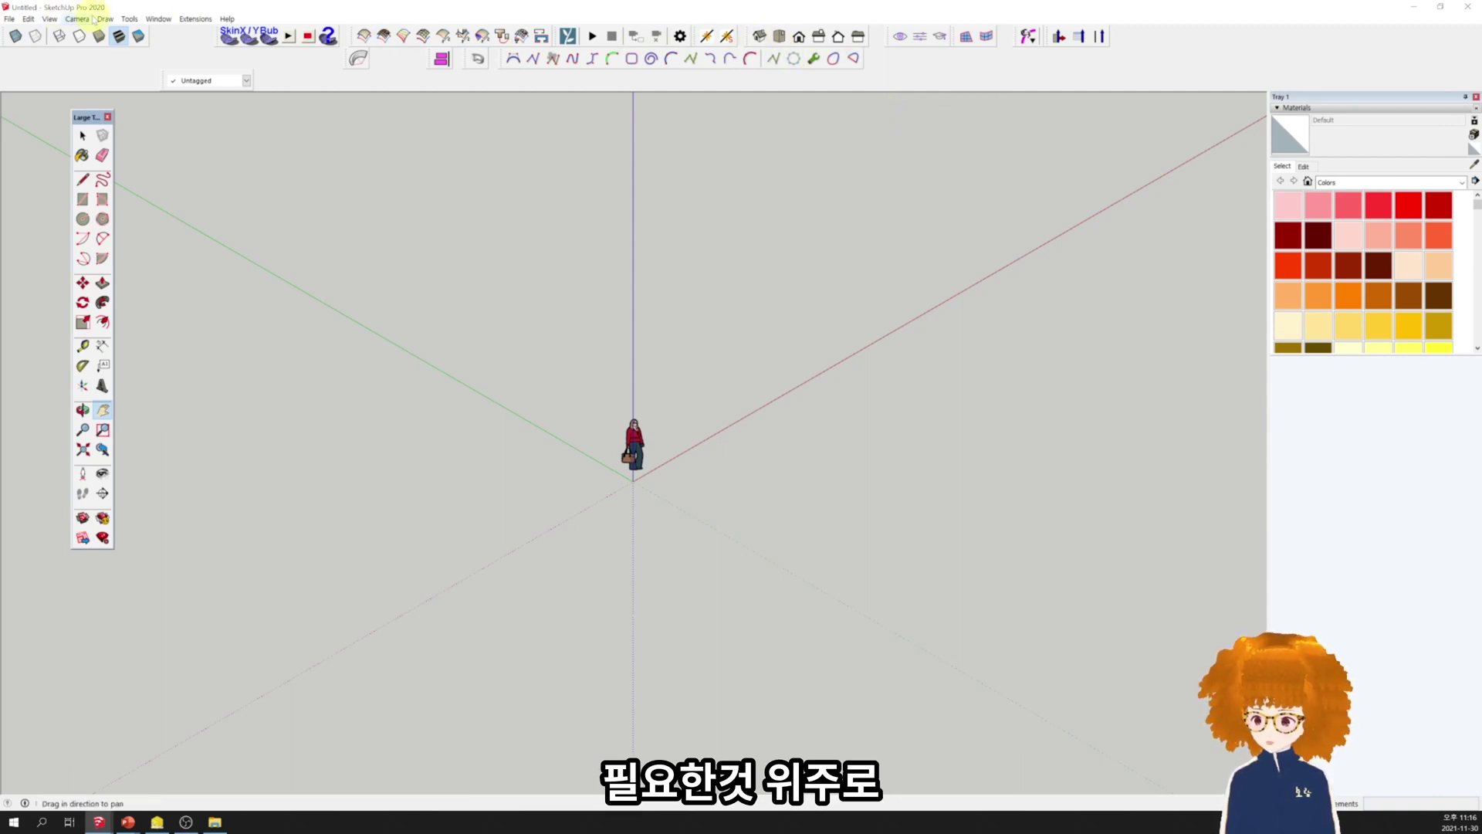
- Open the list of available toolbars
click(49, 18)
click(49, 19)
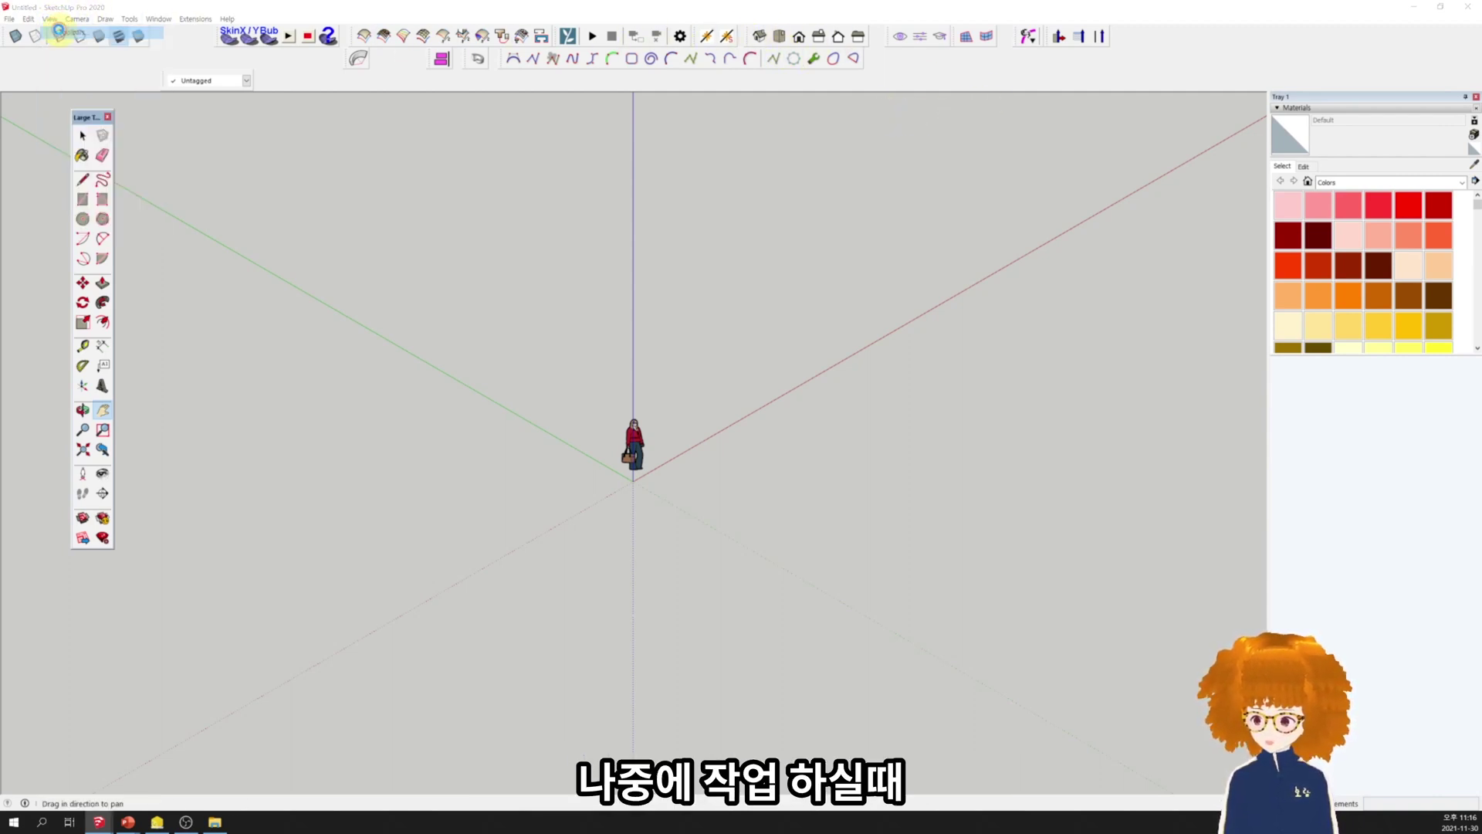